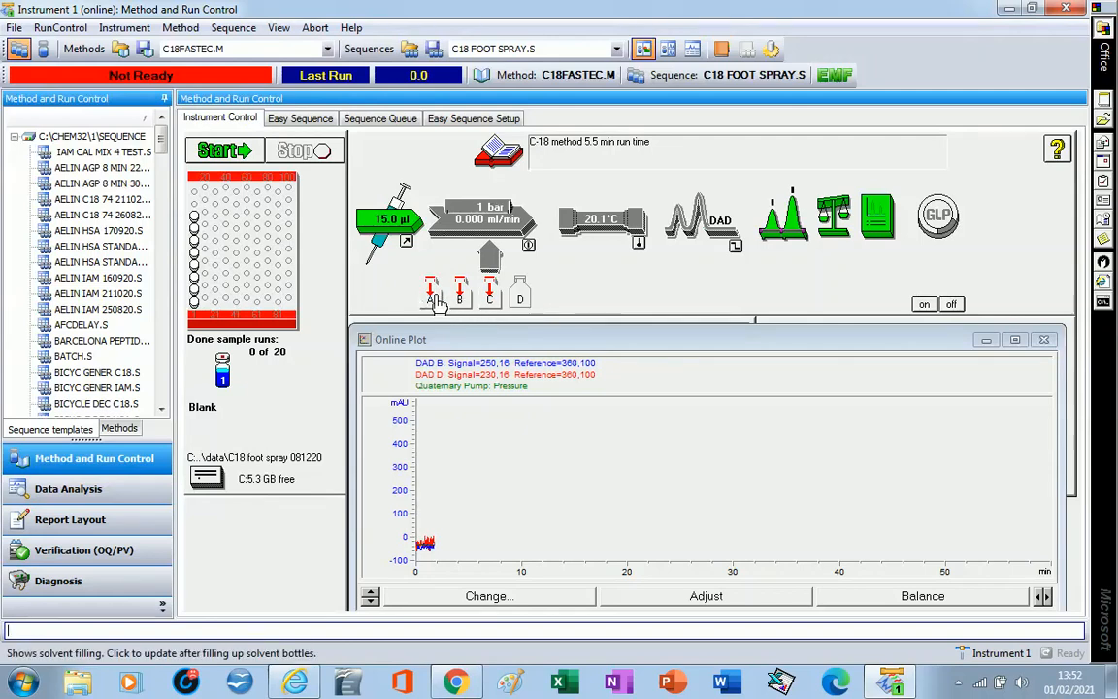
Open the solvent bottle filling settings and set bottle A to 0.60 liter actual volume and 1.00 liter total volume.
right_click(435, 297)
click(485, 306)
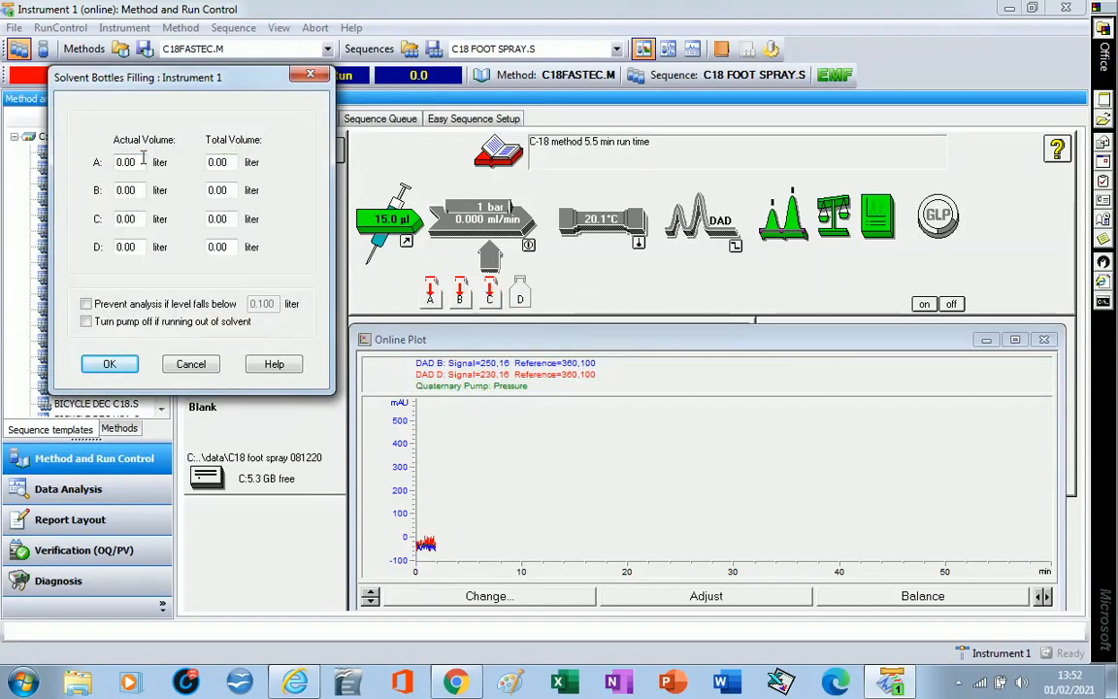
drag(136, 163, 123, 162)
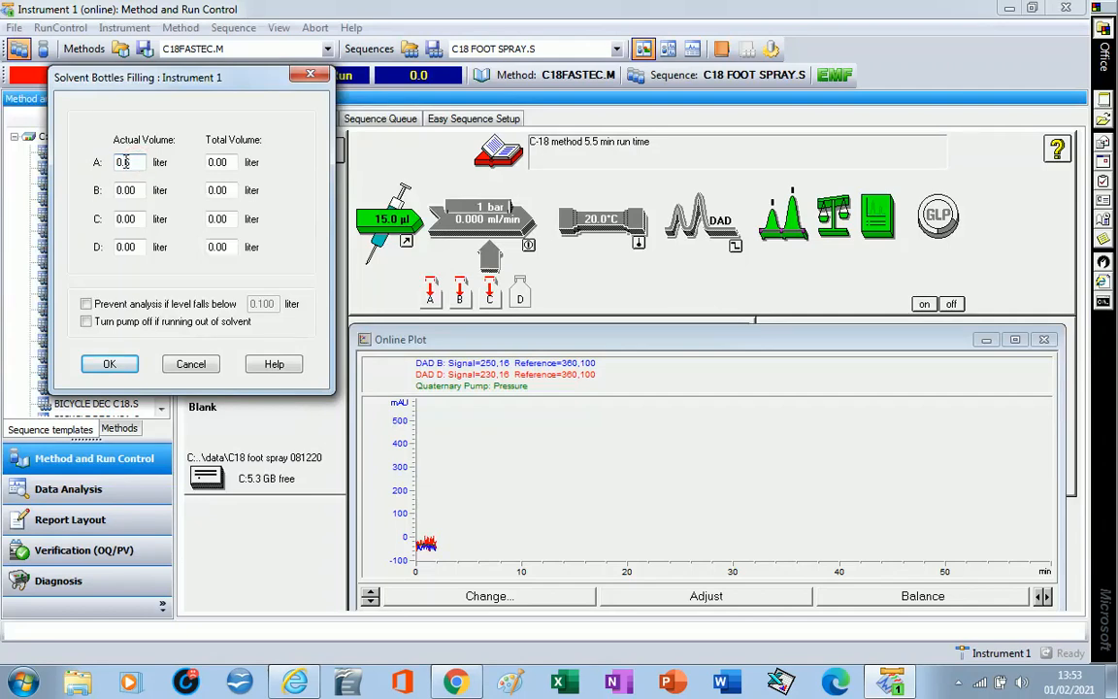
click(214, 162)
key(BackSpace)
Set bottle B to 0.99 liter and bottle C to 0.5 liter actual volume, each with a total volume of 1.00 liter.
double_click(127, 190)
click(132, 218)
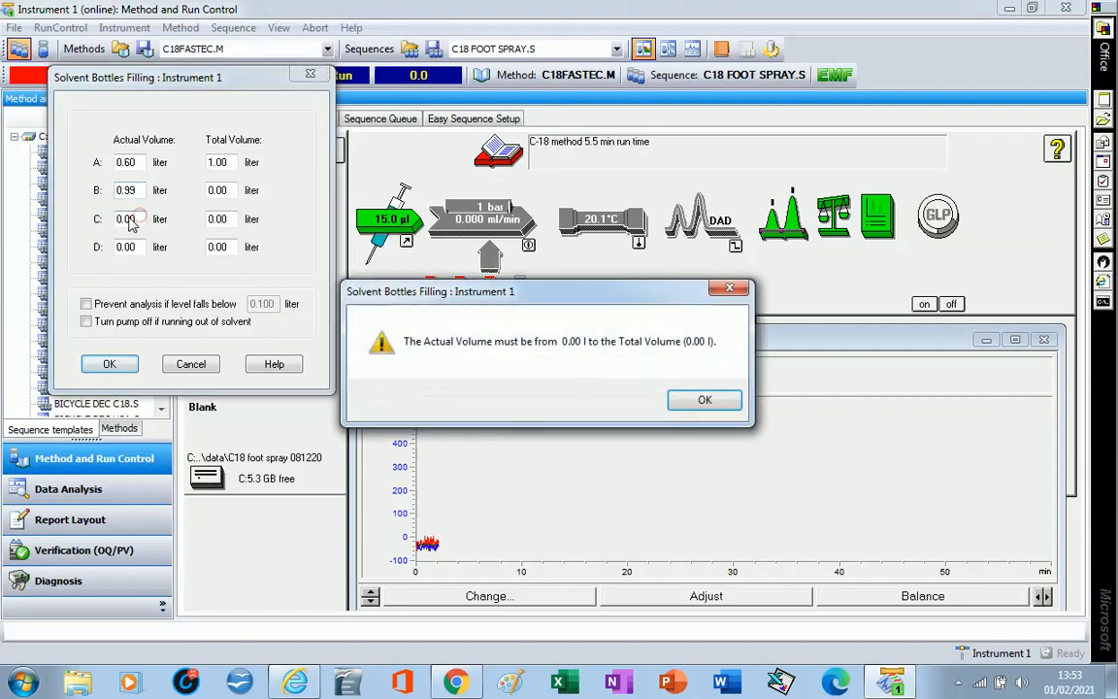
click(732, 402)
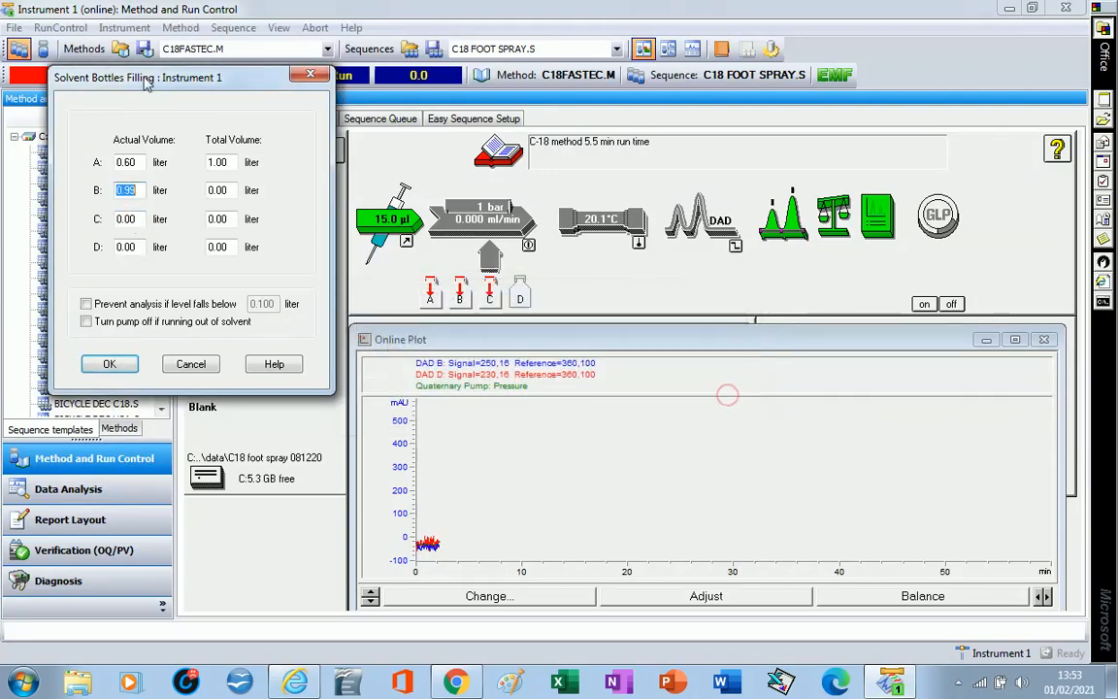
click(216, 190)
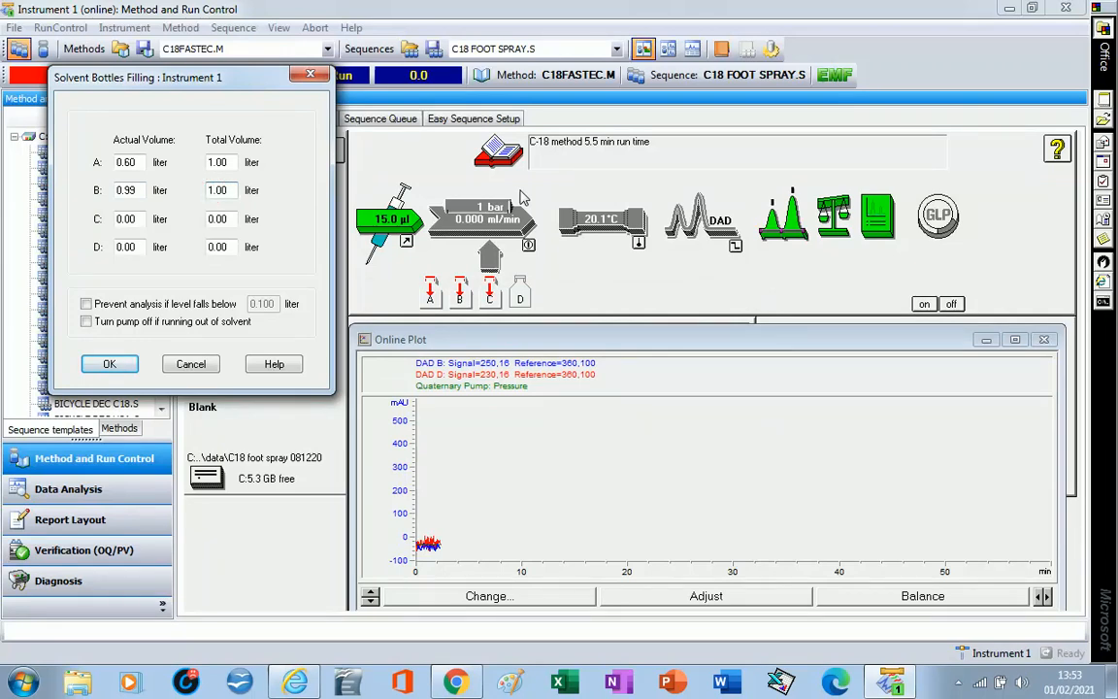
click(212, 219)
double_click(125, 219)
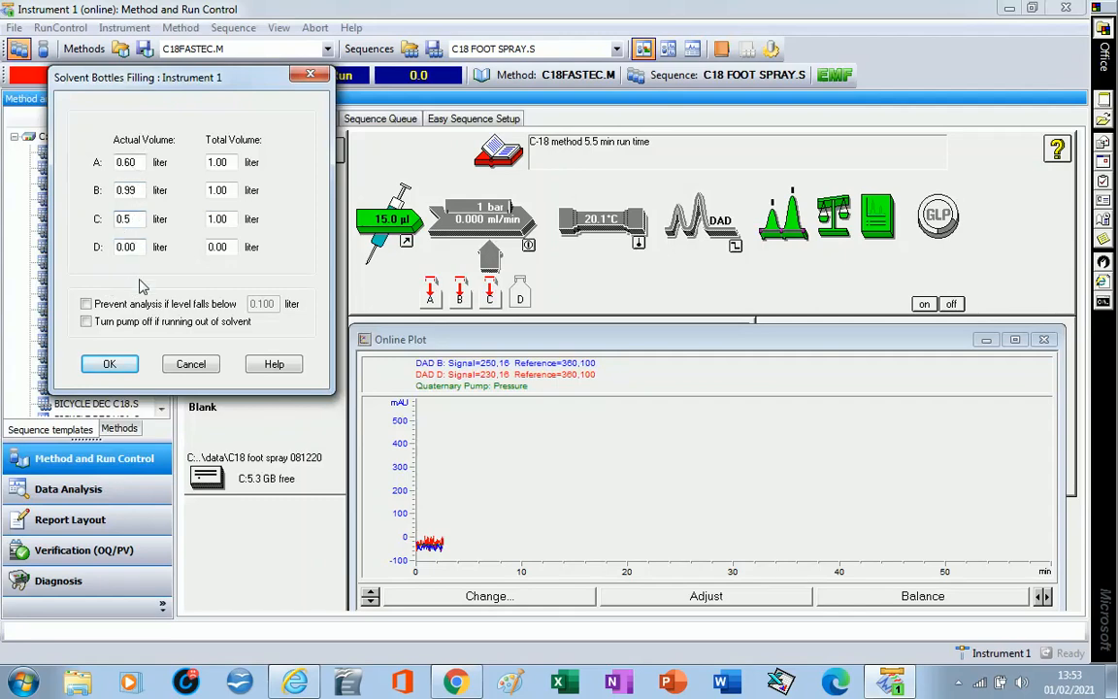
Enable preventing analysis below the 0.100 liter level and turning the pump off when solvent runs out, and apply the bottle settings.
click(87, 304)
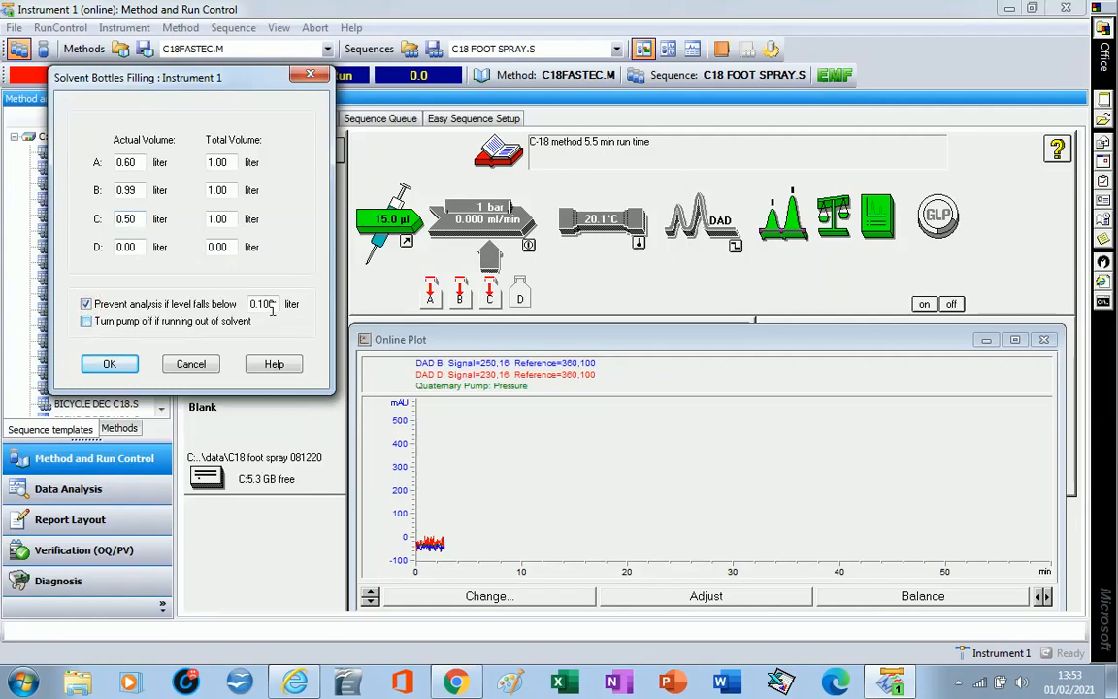
click(86, 322)
click(108, 366)
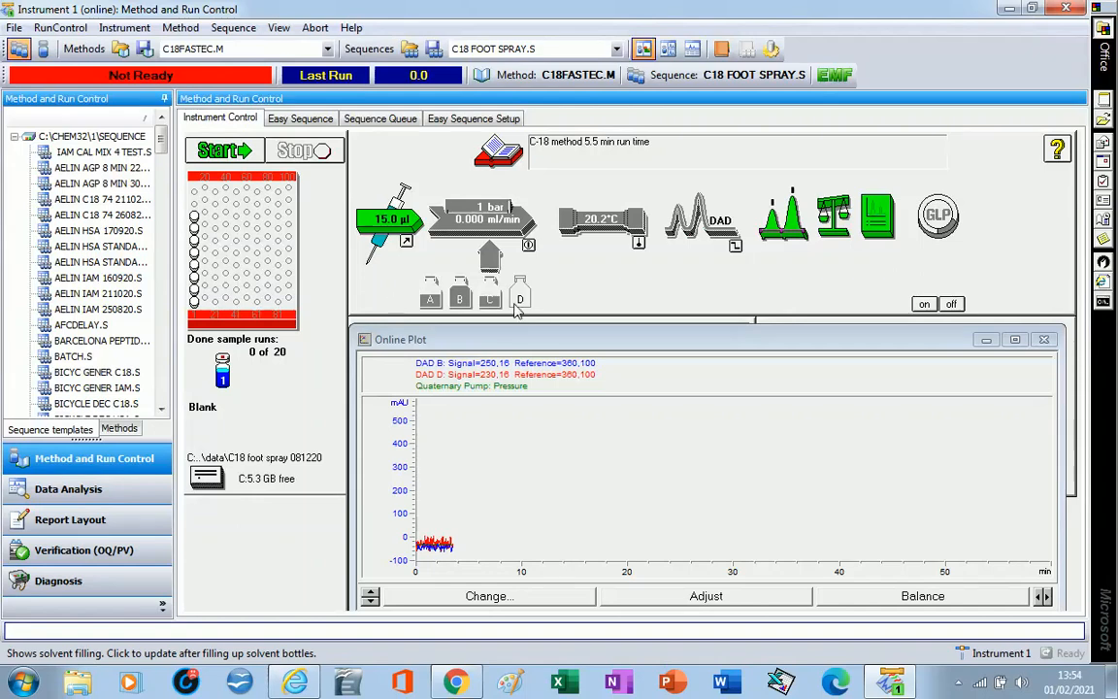
Switch on all the instrument modules.
click(924, 305)
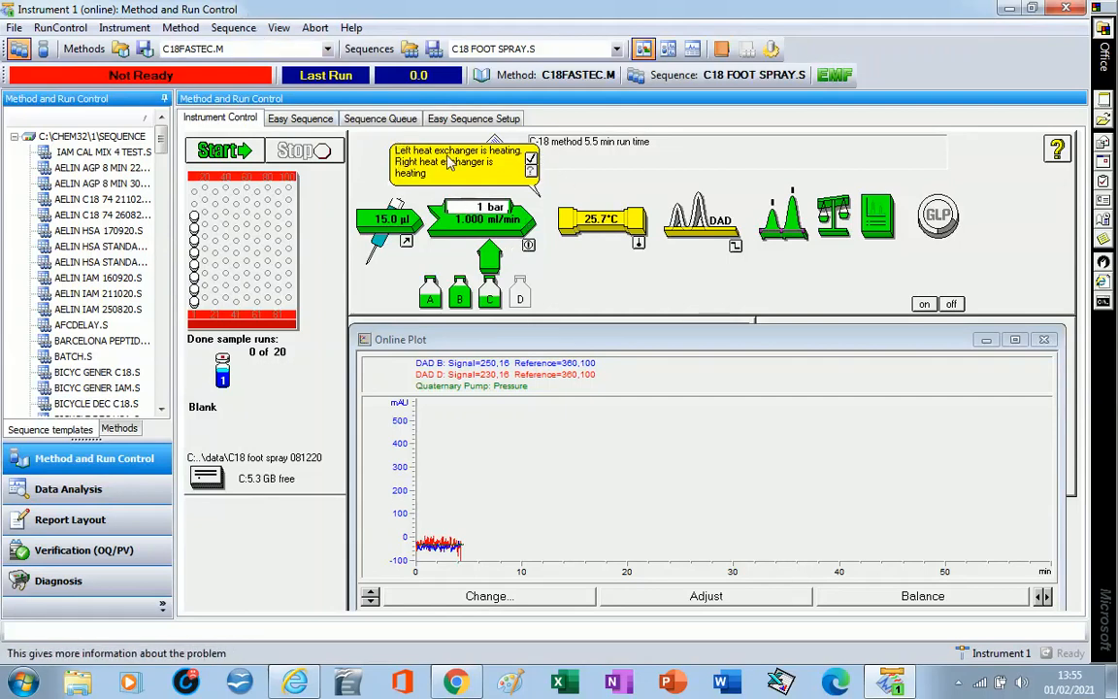
Start editing the entire C18FASTEC.M method with all four sections checked and accept the existing method comments.
click(181, 28)
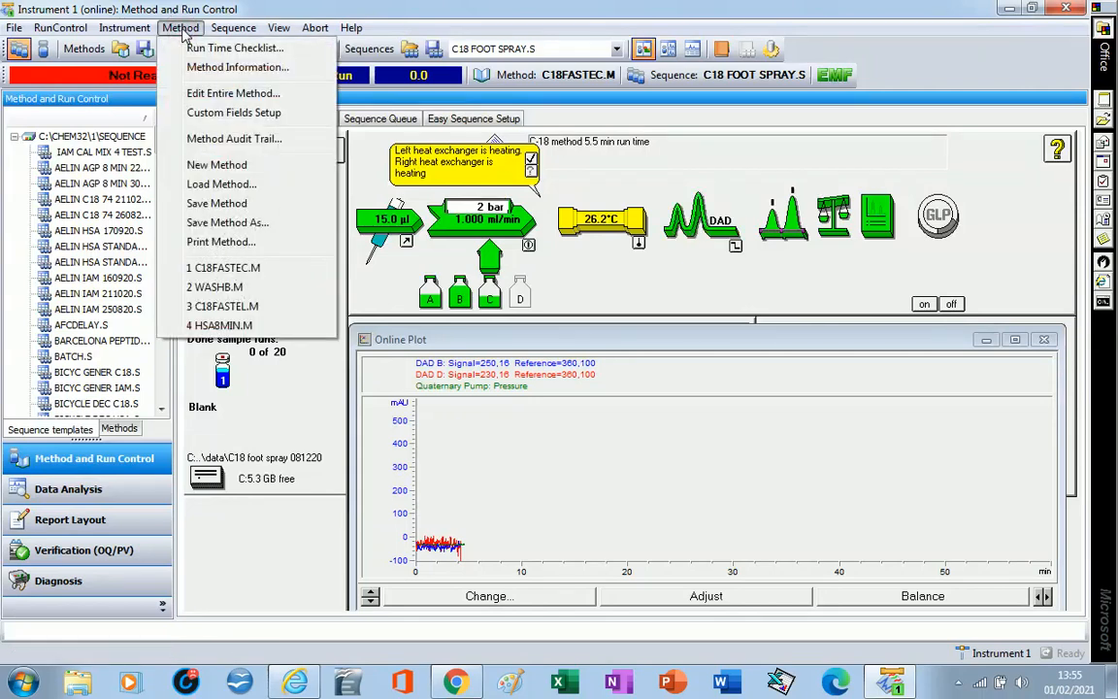
click(203, 94)
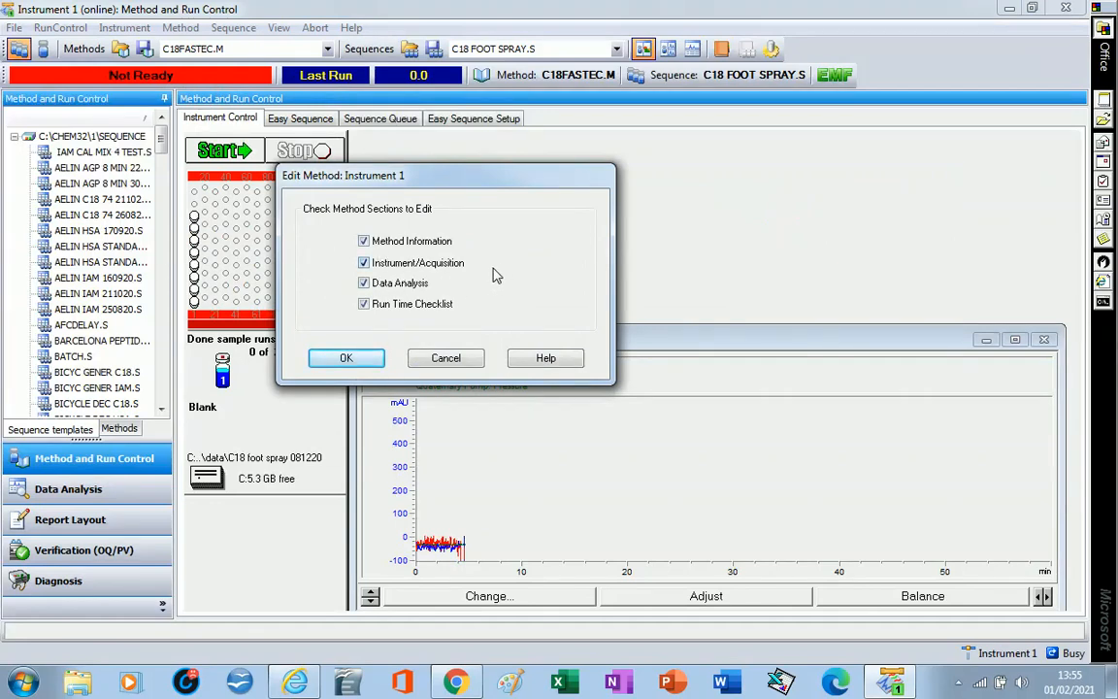
click(345, 359)
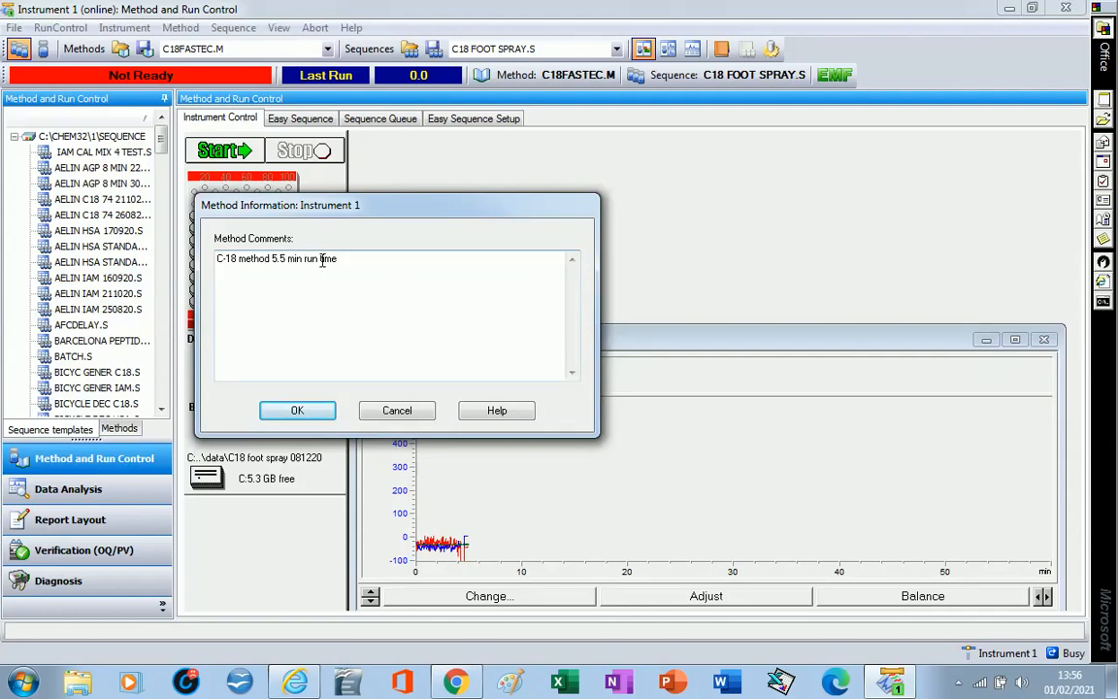
click(297, 410)
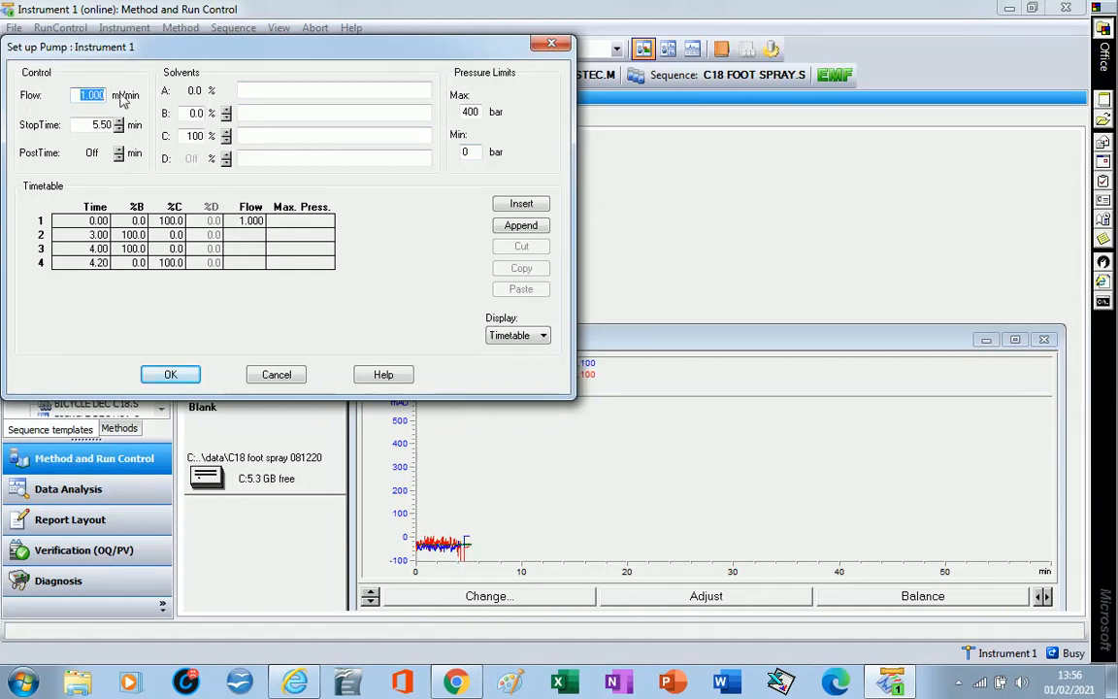
Set the pump flow to 0.5 ml/min, both in the control settings and in the 0.00 min row of the timetable.
click(90, 94)
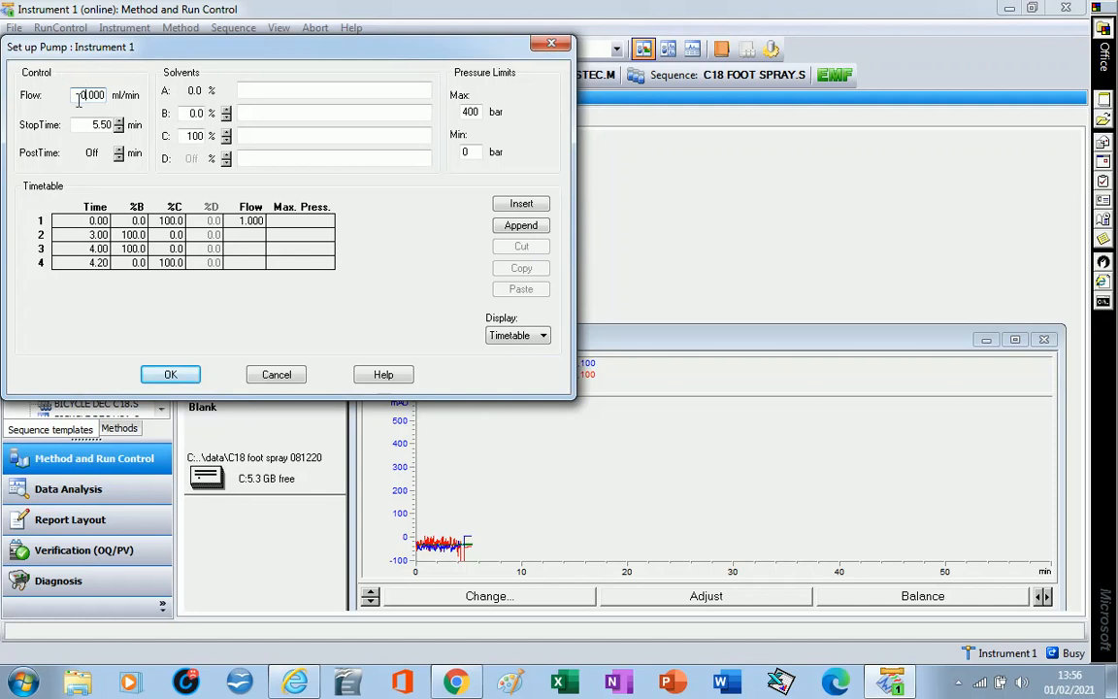
drag(98, 94, 112, 93)
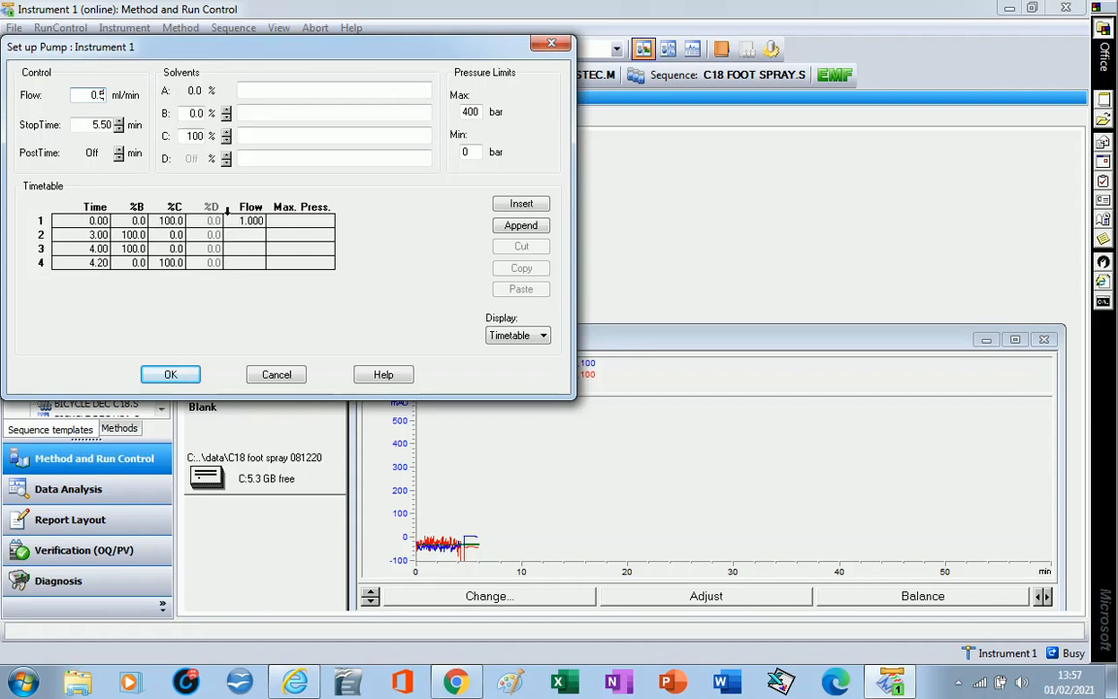
click(246, 221)
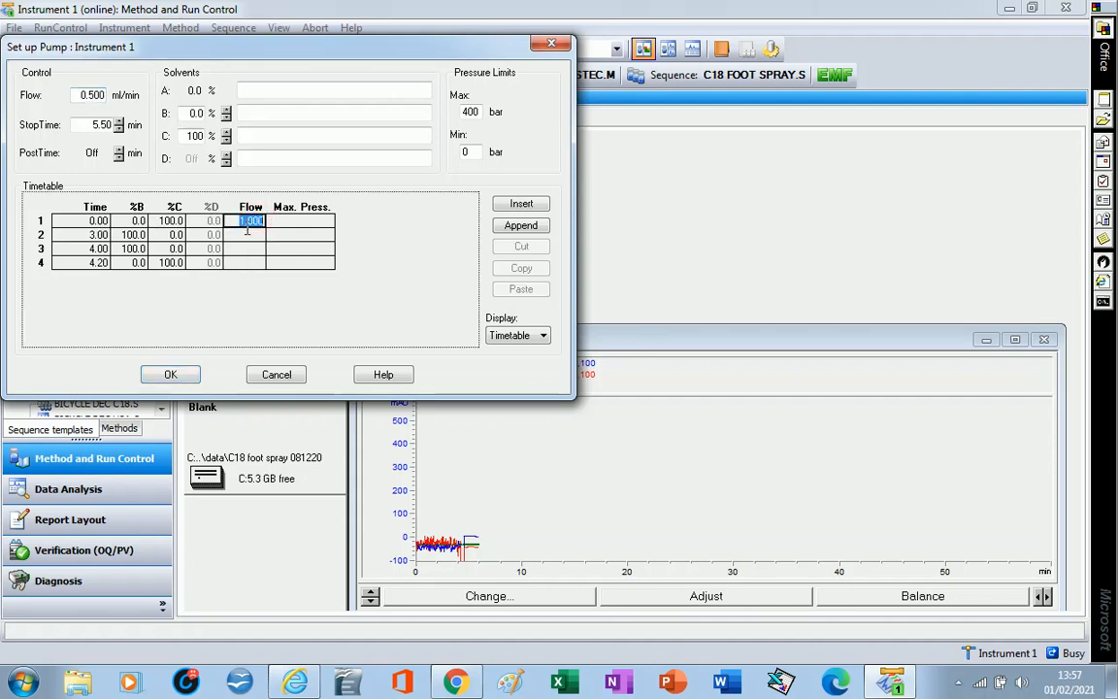
click(247, 235)
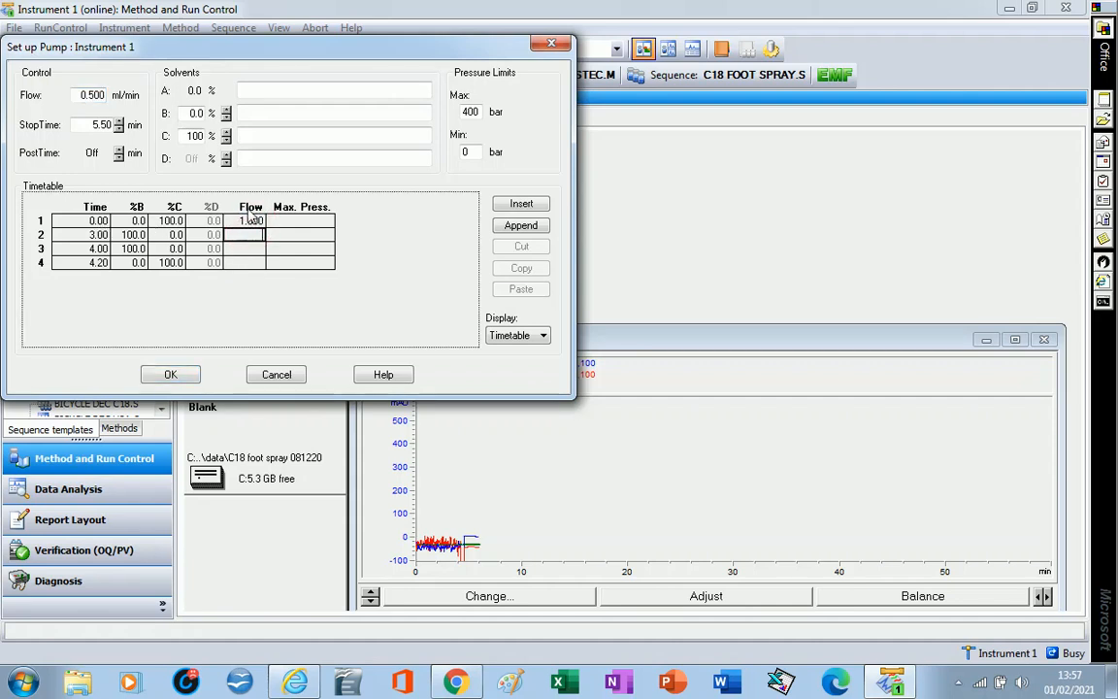
click(260, 223)
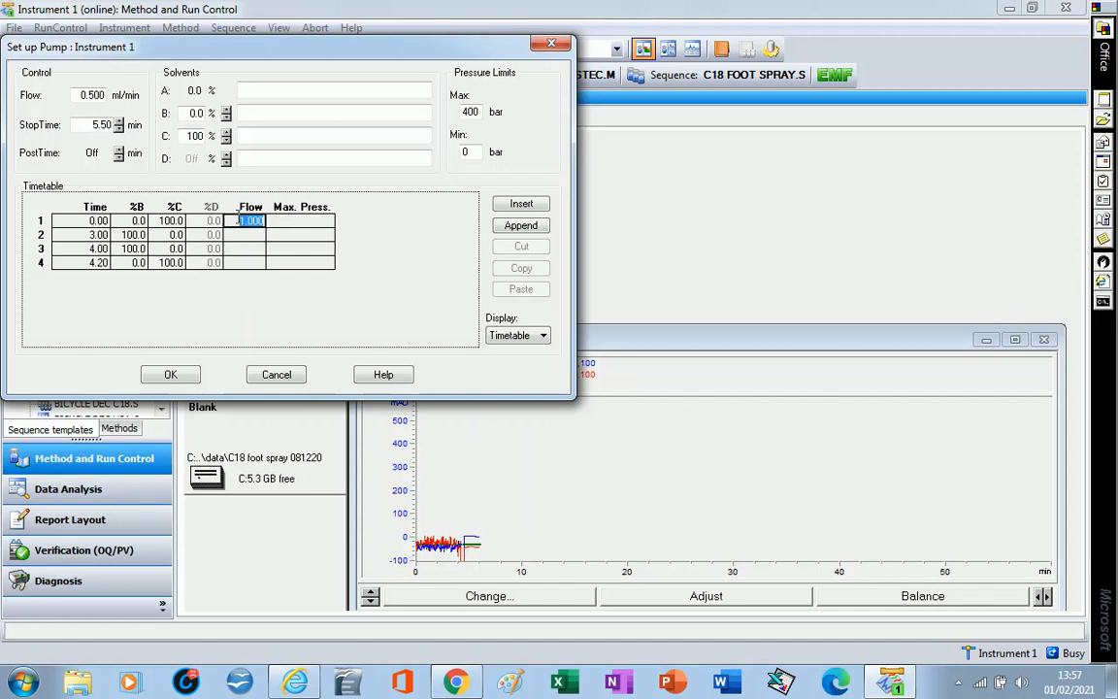
drag(238, 216, 271, 222)
text(0.5)
Insert an empty row above the 4.20 min line of the pump timetable and cut it out again.
click(37, 261)
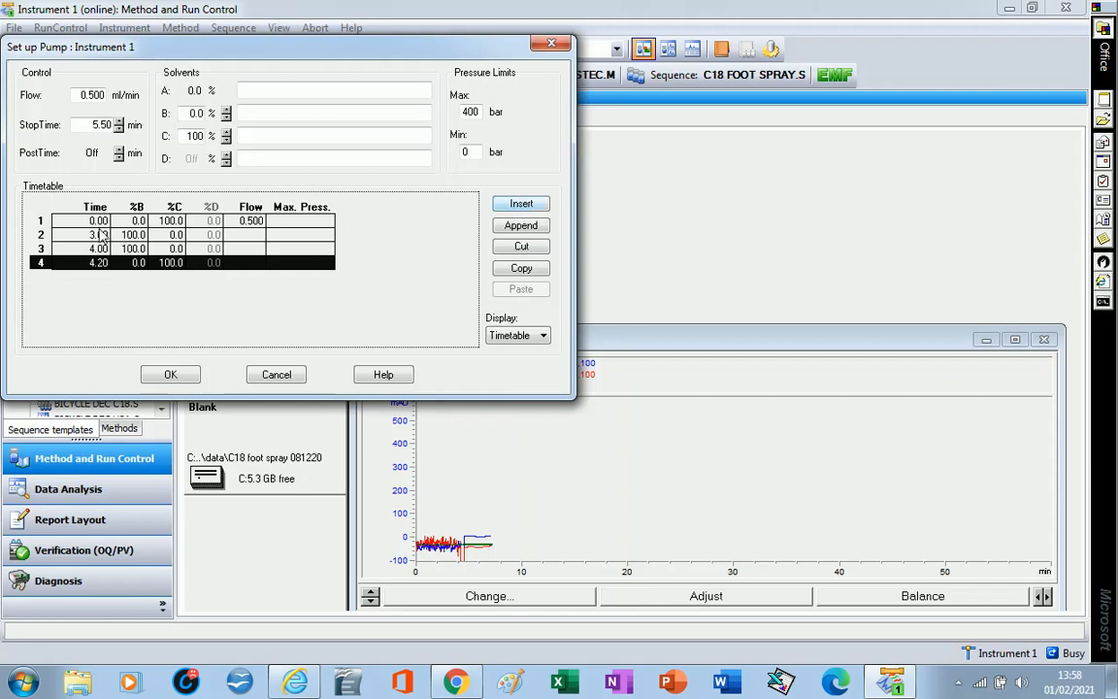
click(522, 205)
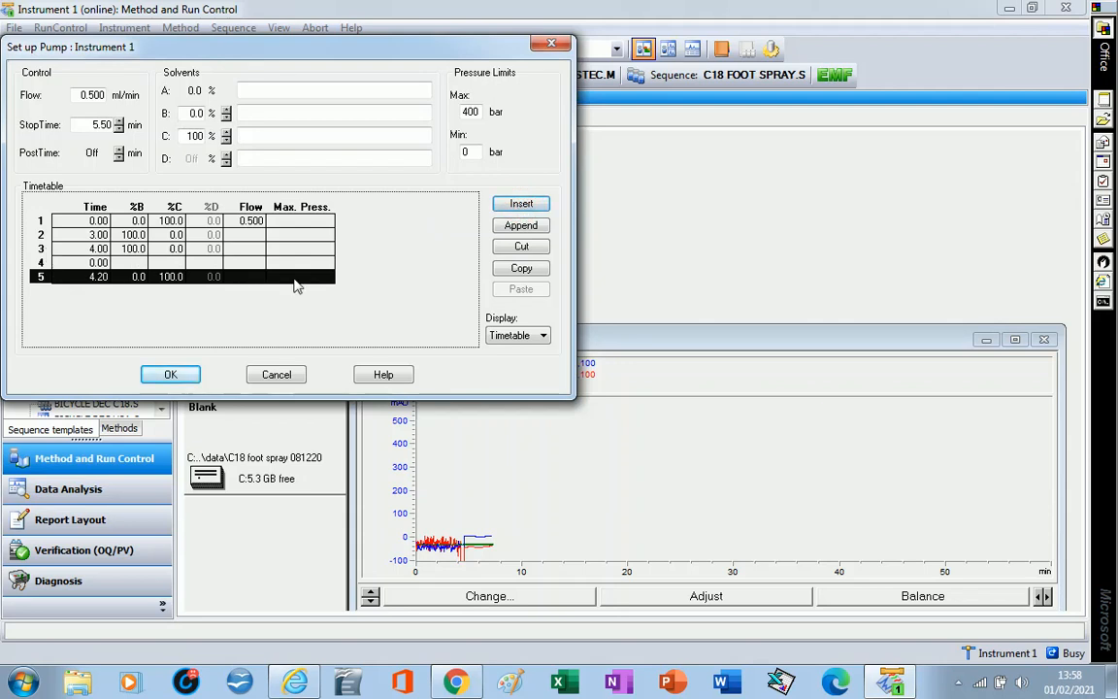
click(39, 262)
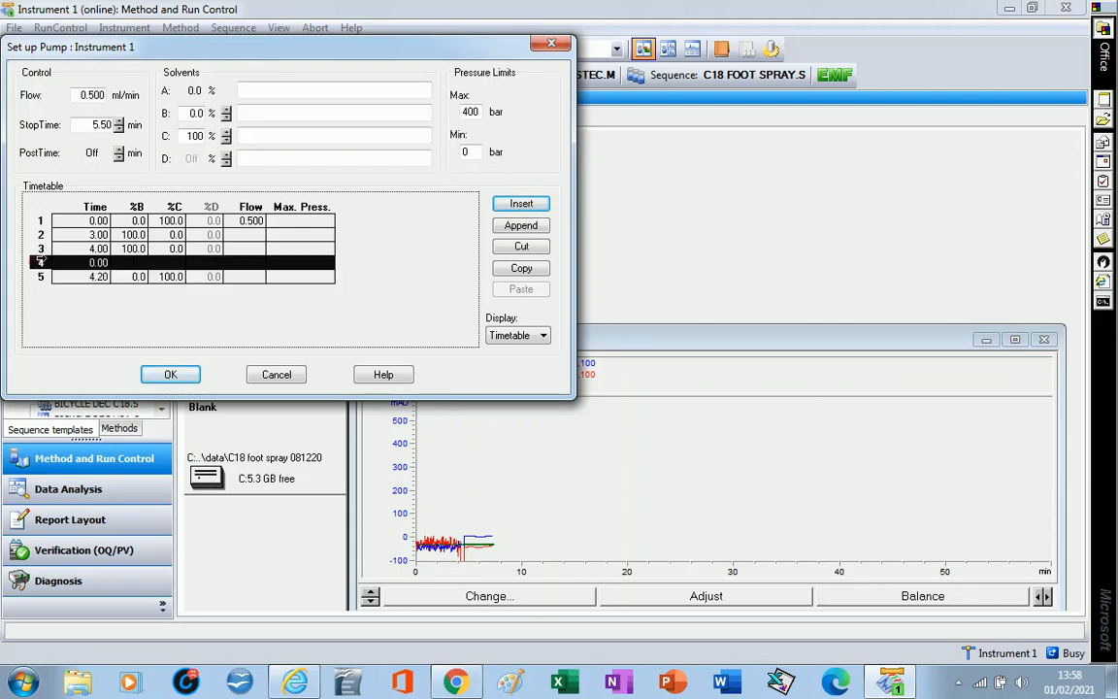
click(521, 247)
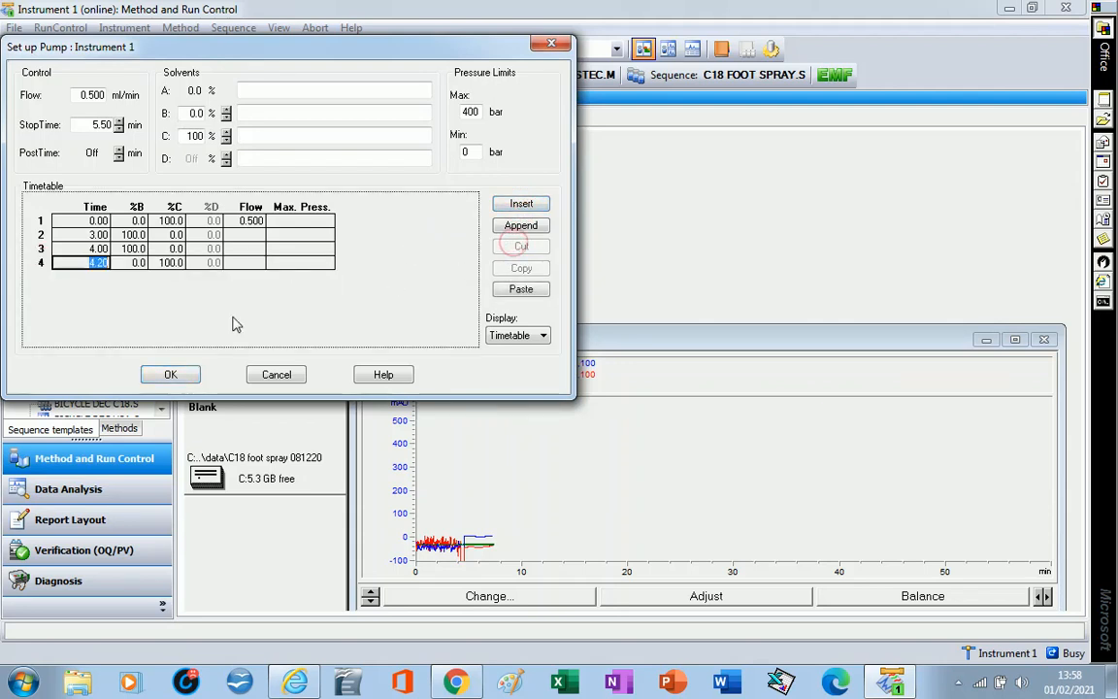
Accept the pump setup and set the injector to Injection with Needle Wash.
click(172, 376)
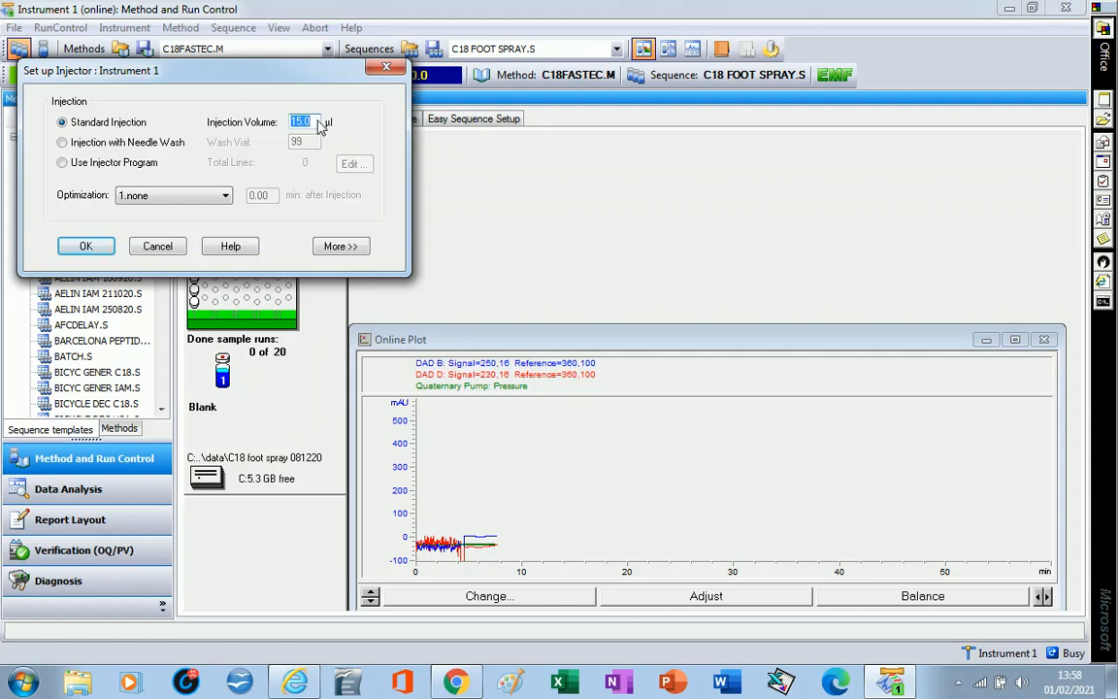
click(62, 143)
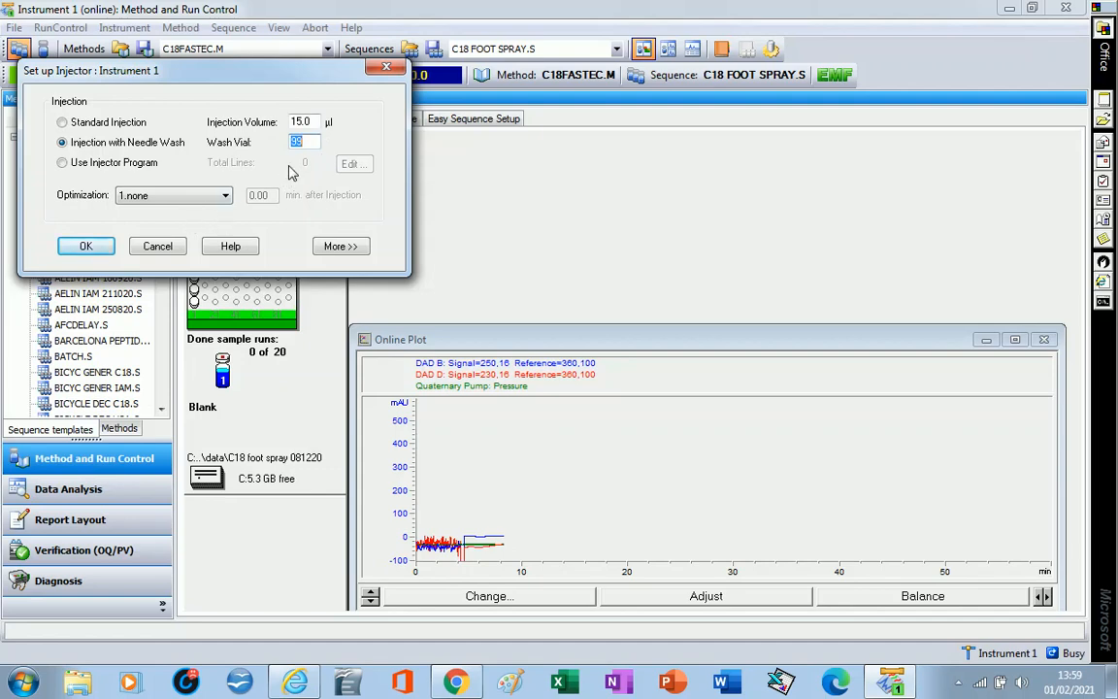
click(86, 247)
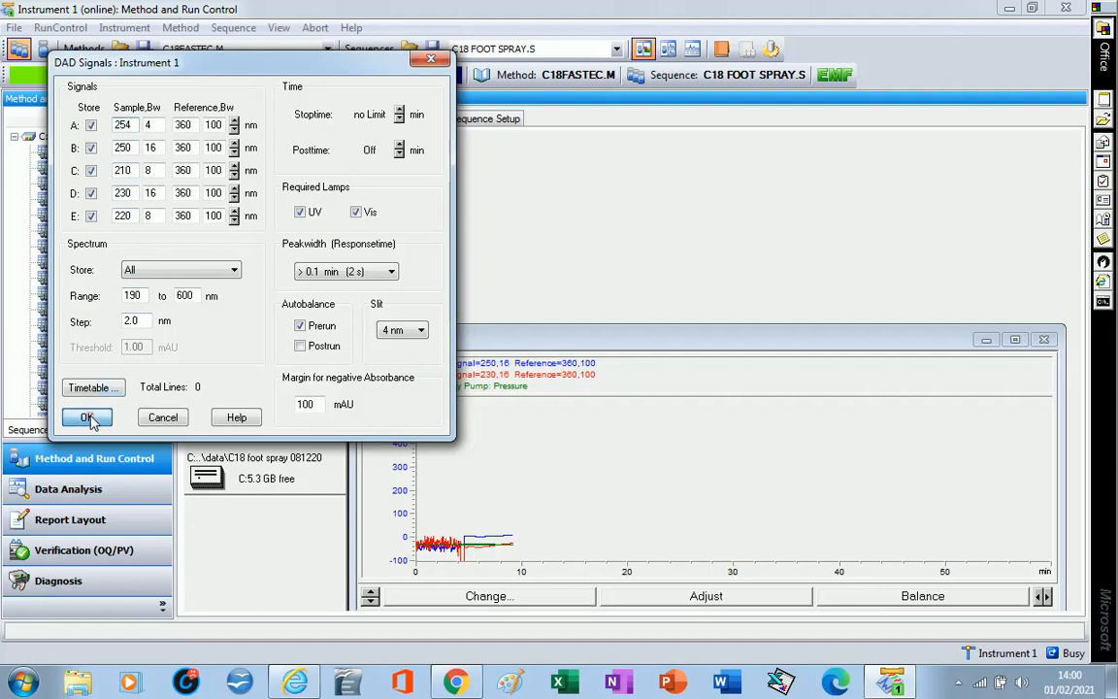
Accept the existing DAD signal settings and the column thermostat settings.
click(88, 418)
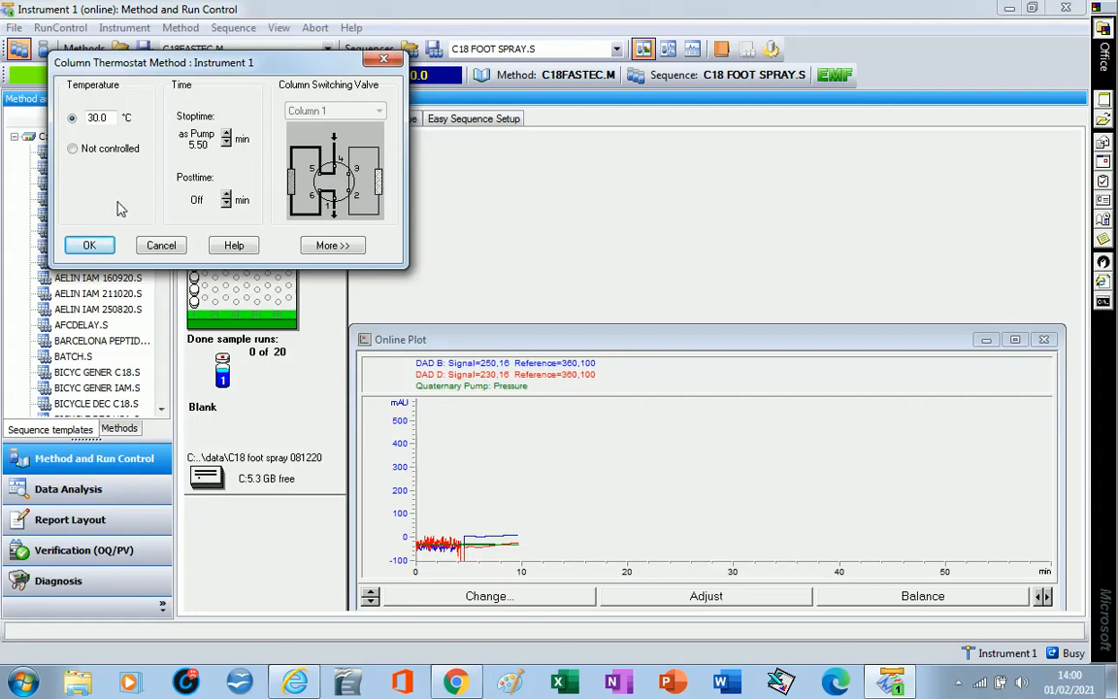
click(88, 247)
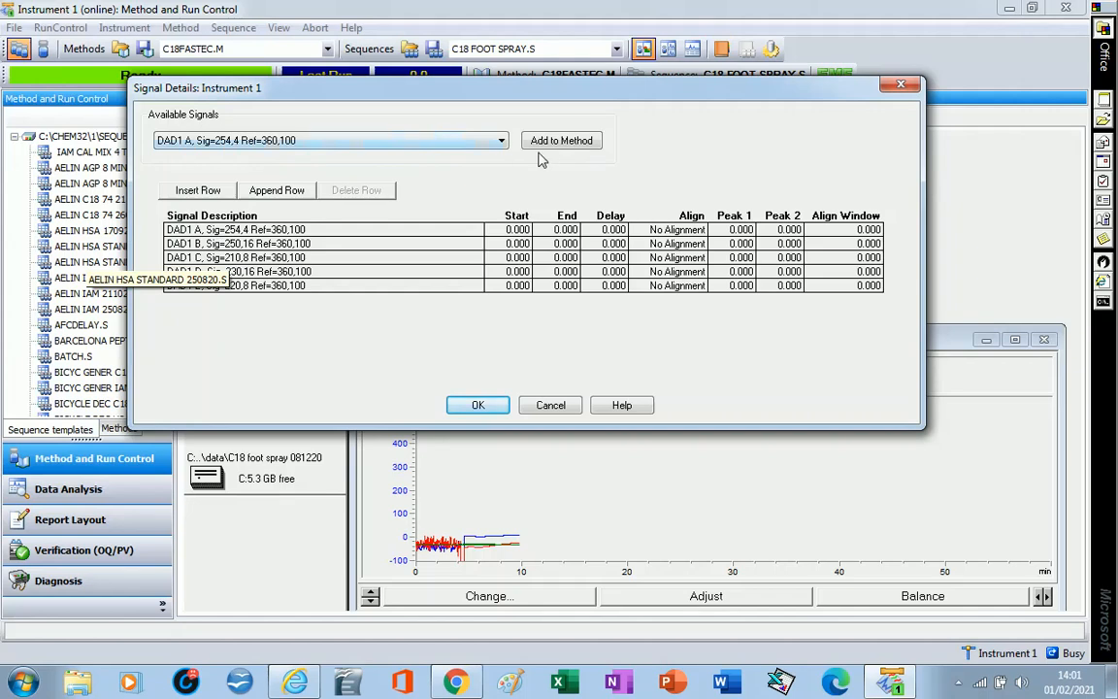
Look through the signals available for the method and accept the signal details with the five DAD1 signals.
click(499, 143)
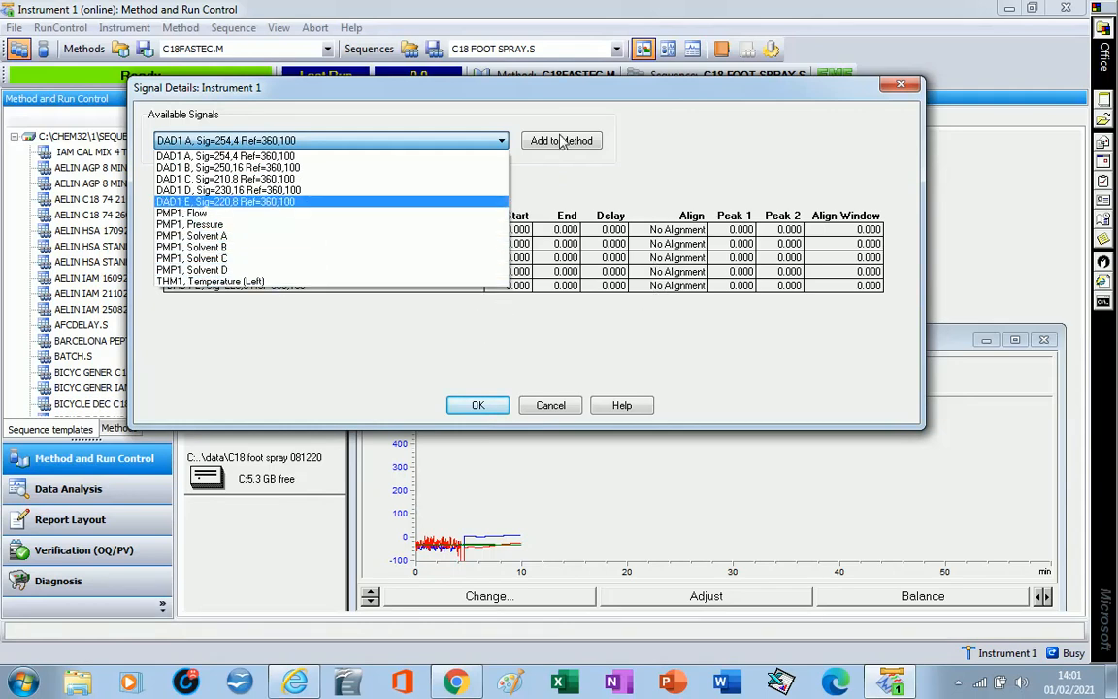
click(478, 408)
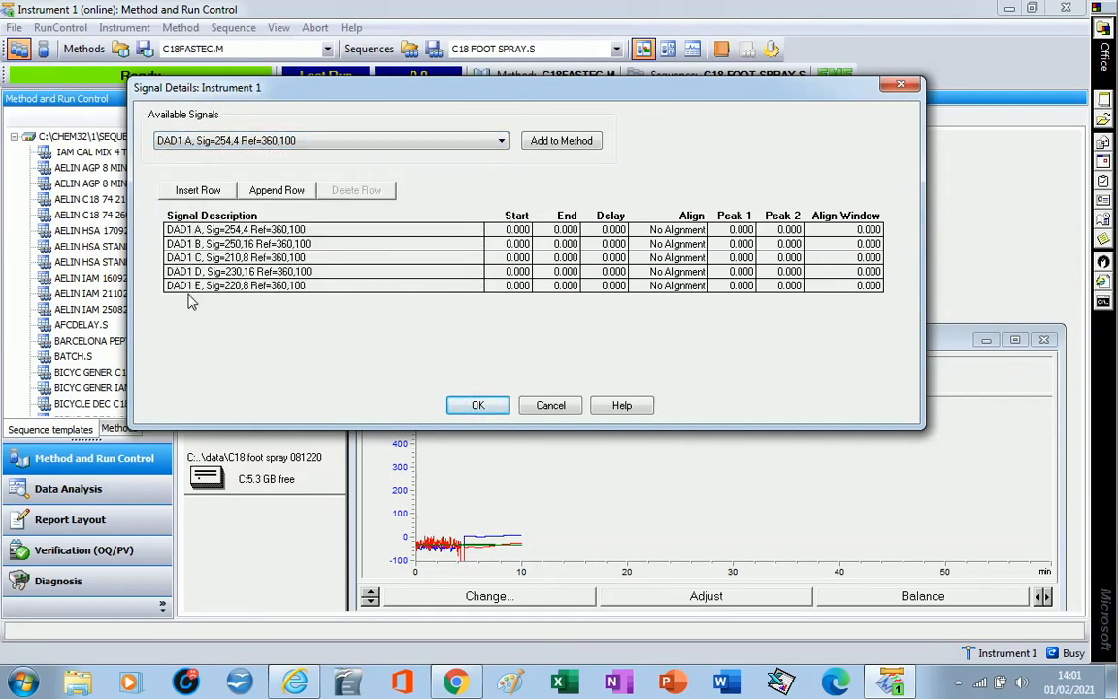
click(560, 143)
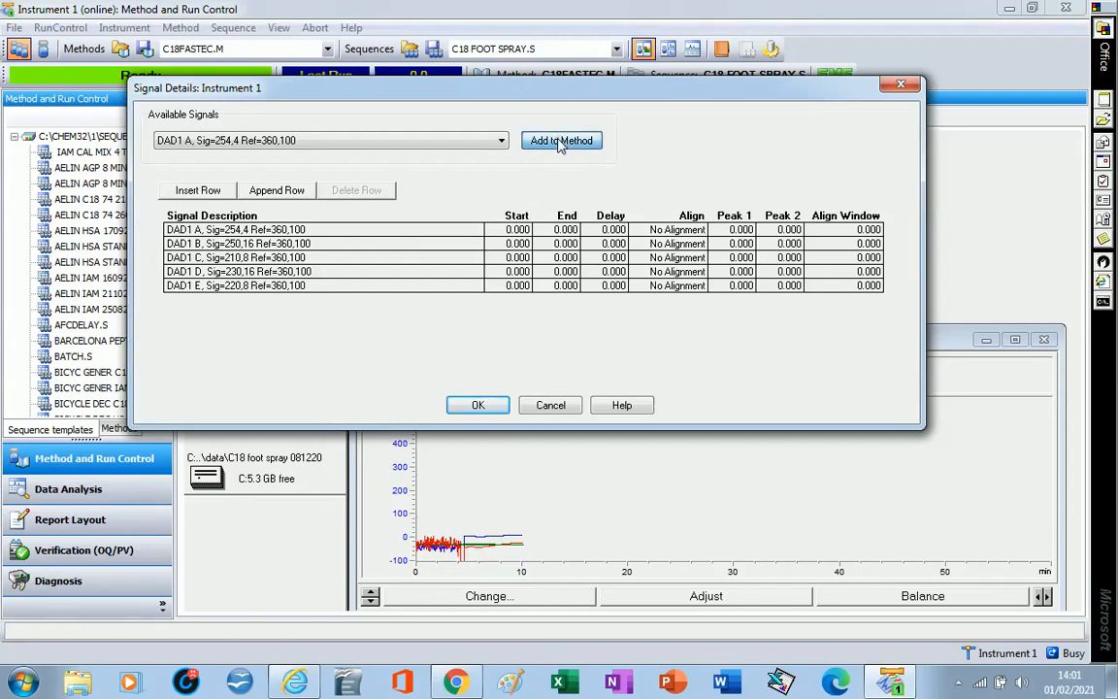
click(502, 141)
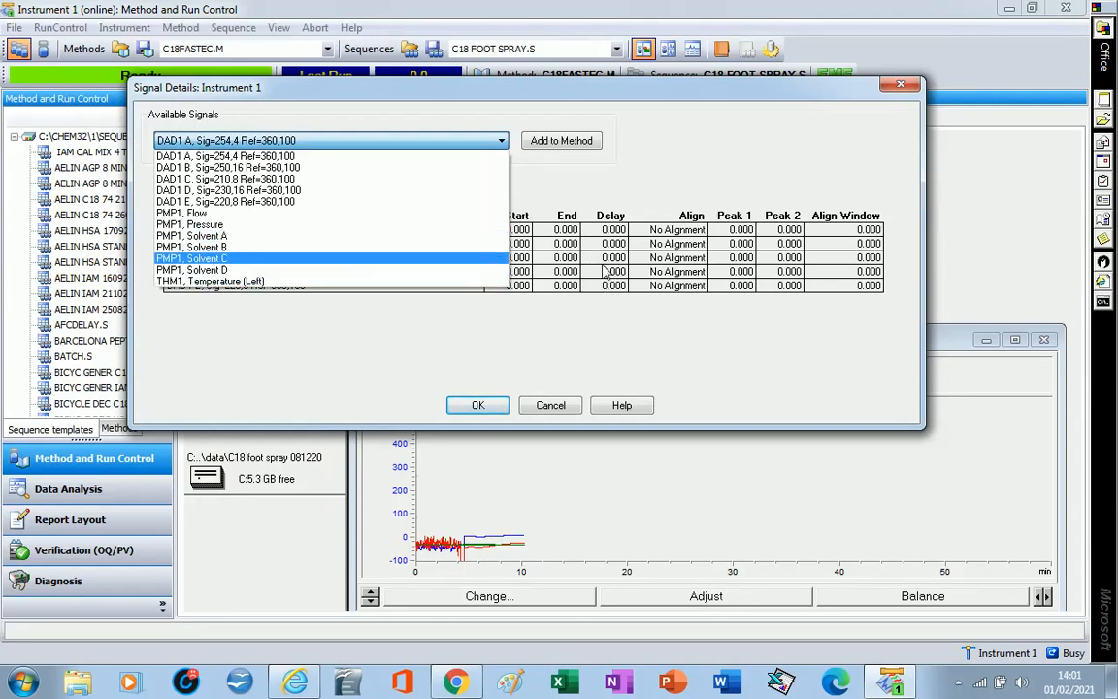
click(485, 406)
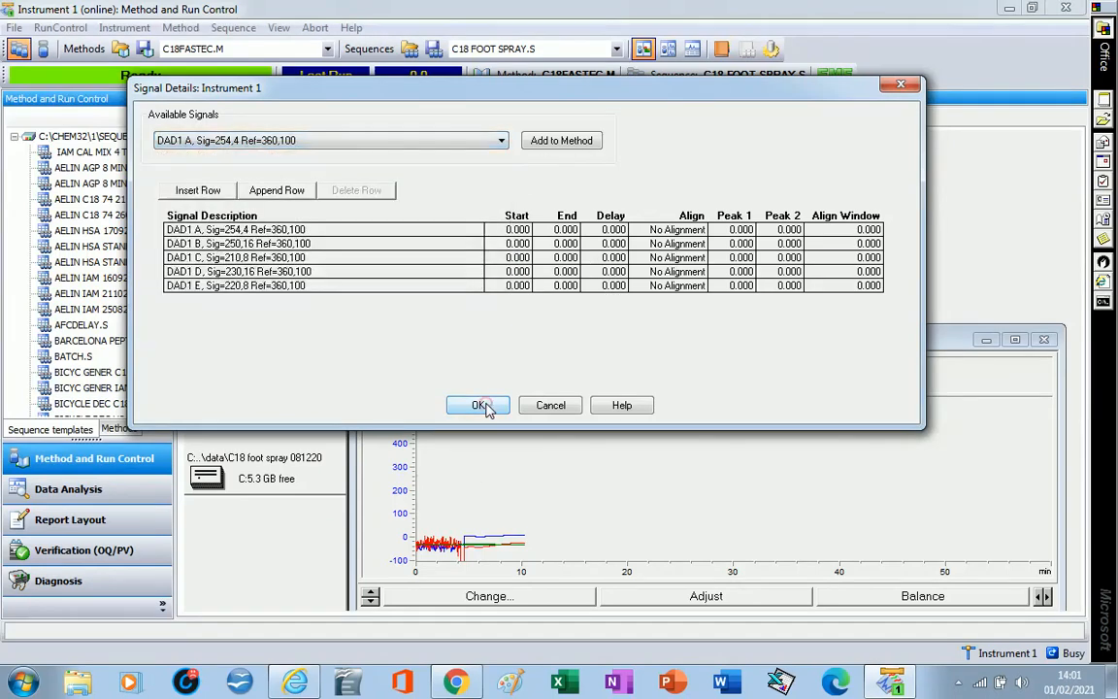
click(474, 409)
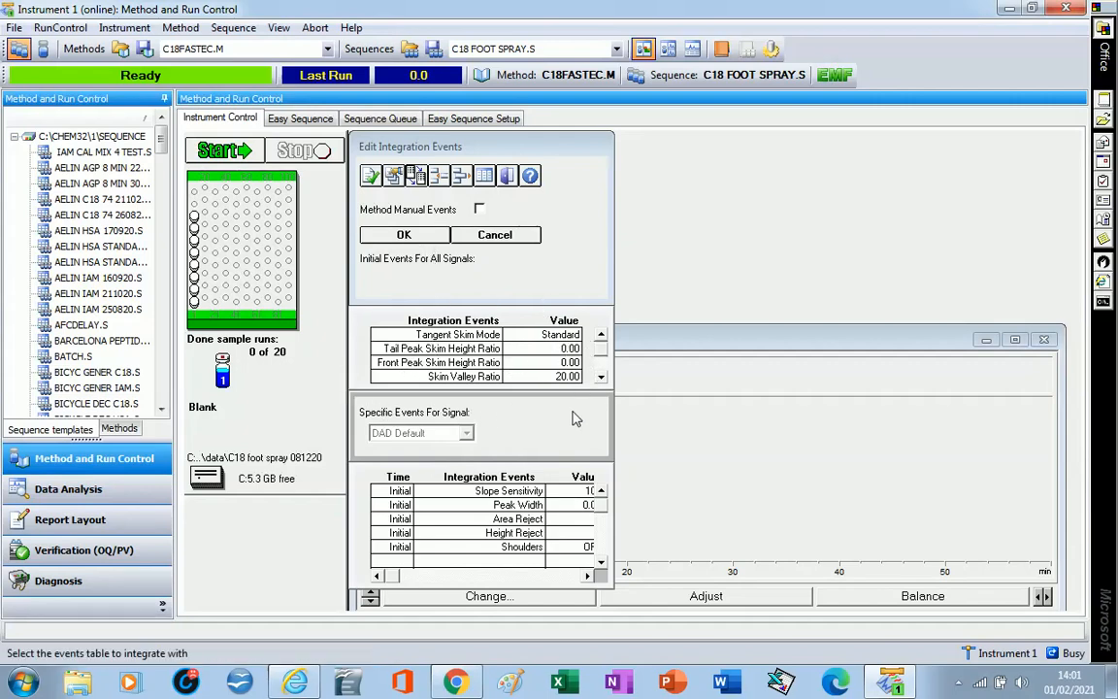
Review the initial integration events for the DAD Default signal and accept them for the method.
click(588, 577)
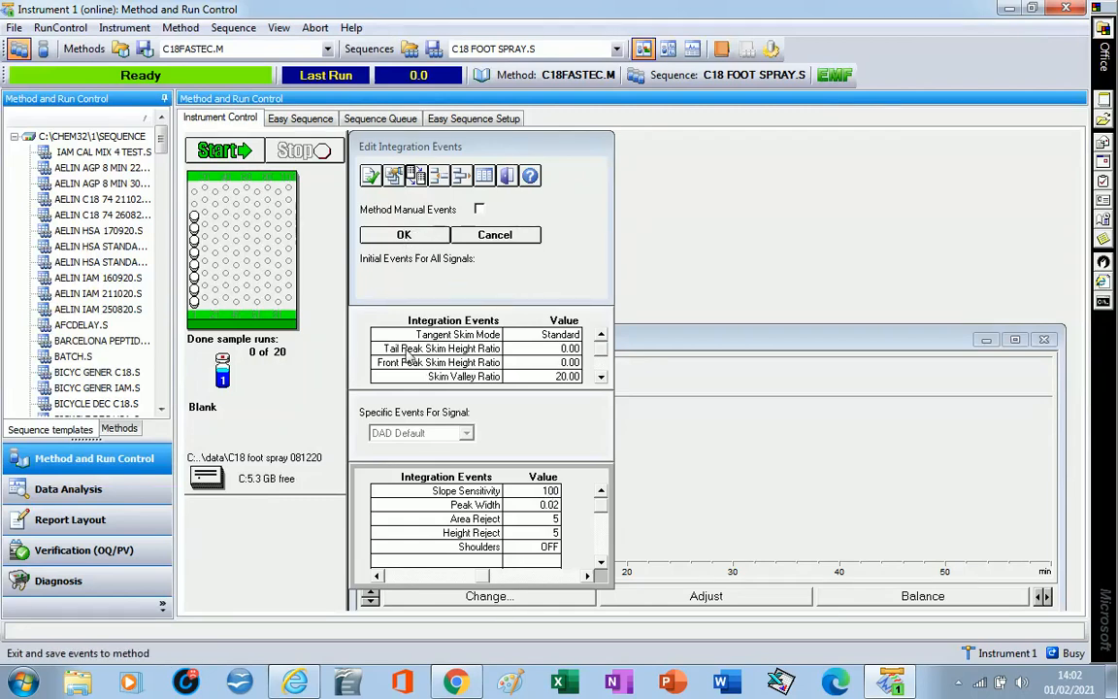
click(378, 577)
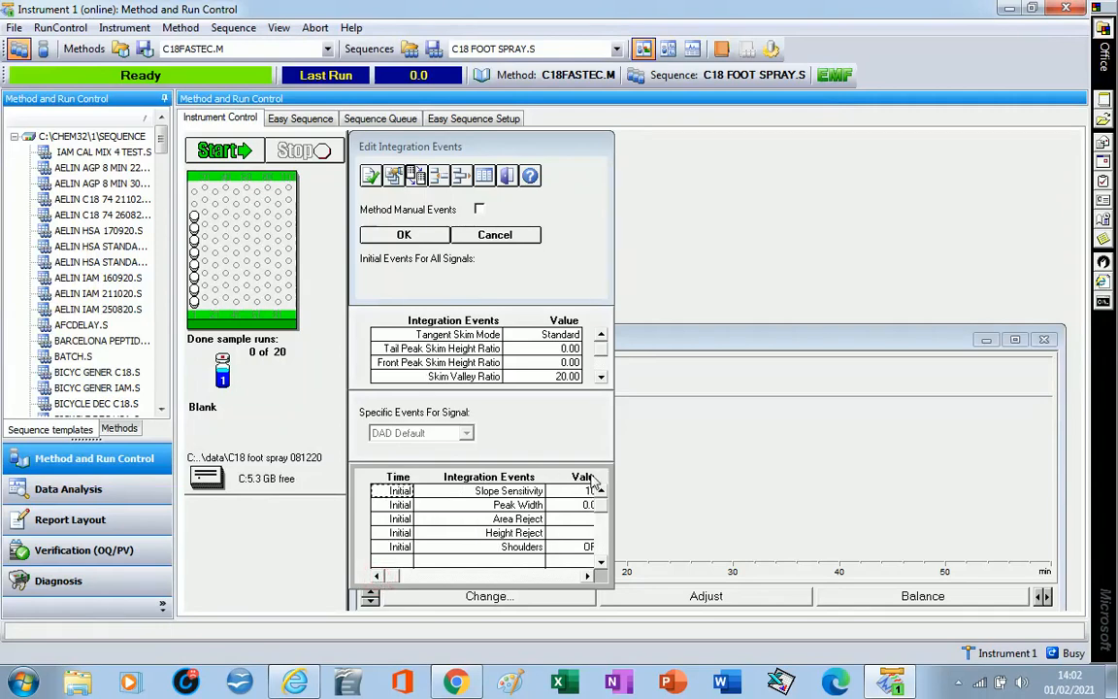
click(404, 237)
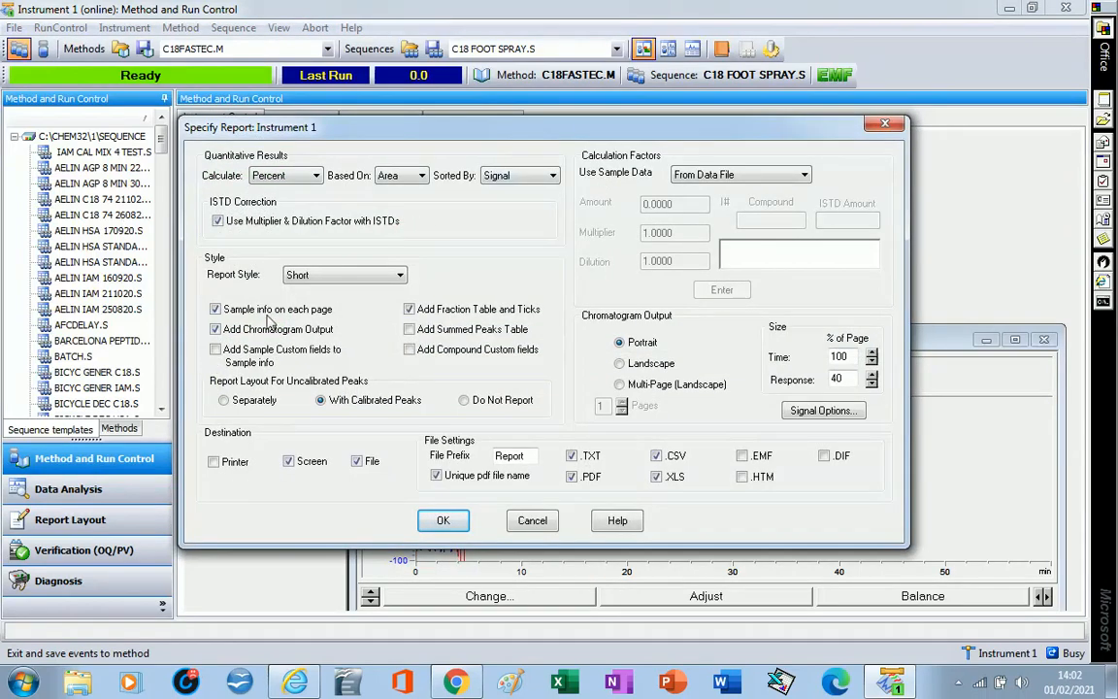
Look through the available report styles, keep Short and accept the method's report settings.
click(399, 275)
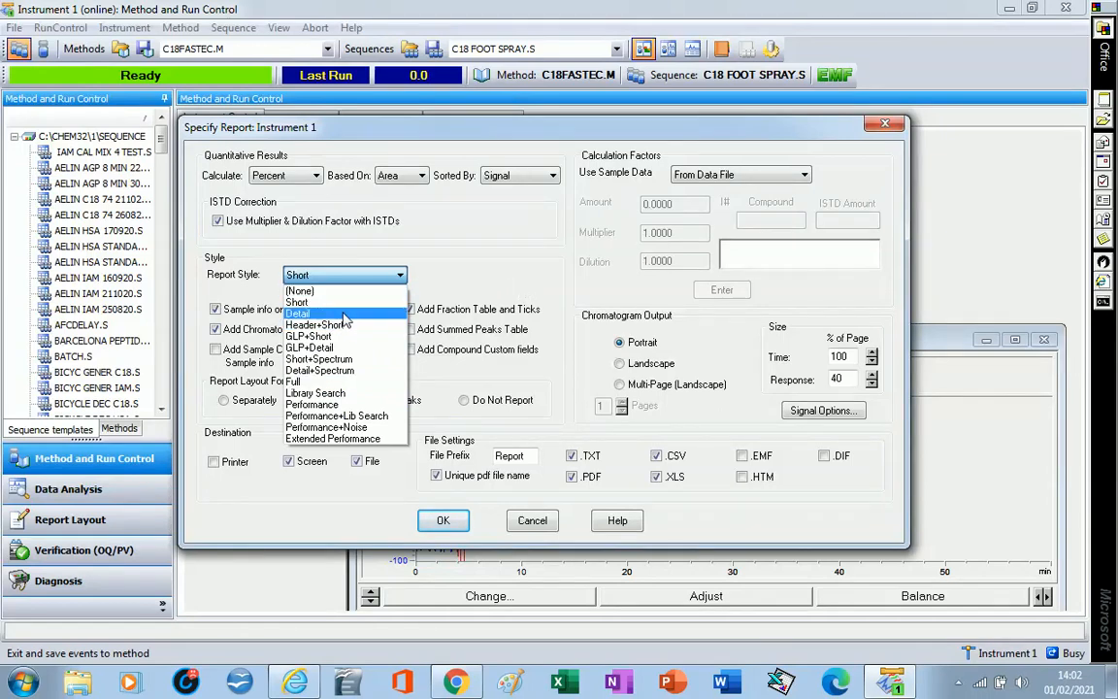
click(466, 287)
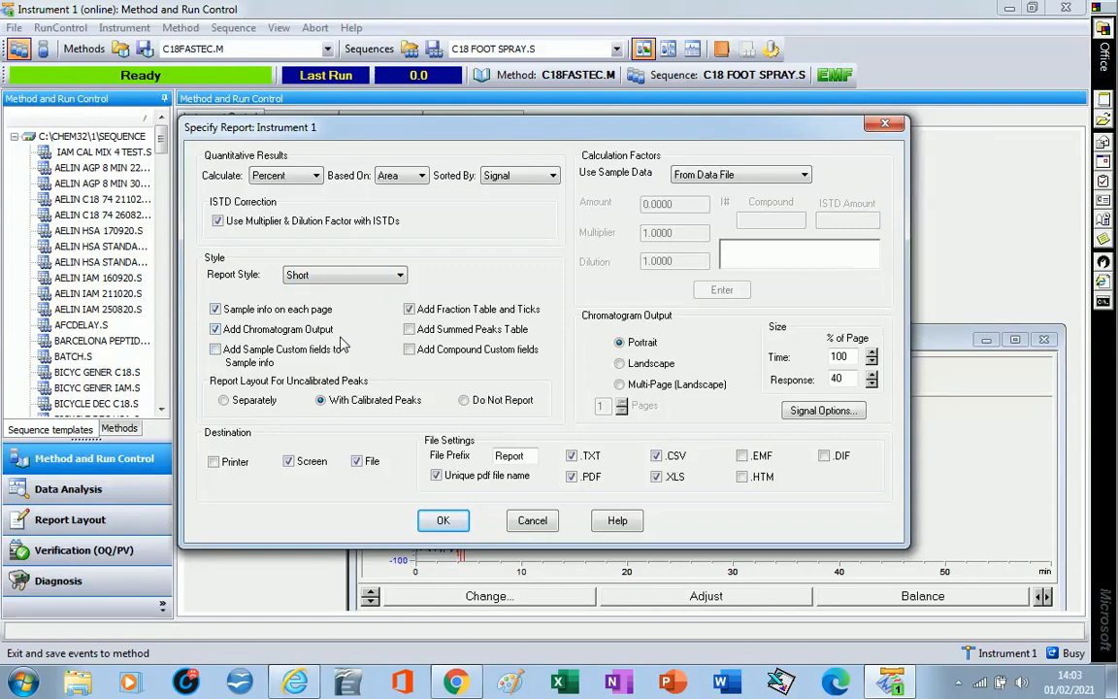
click(215, 309)
click(291, 465)
click(571, 456)
click(442, 522)
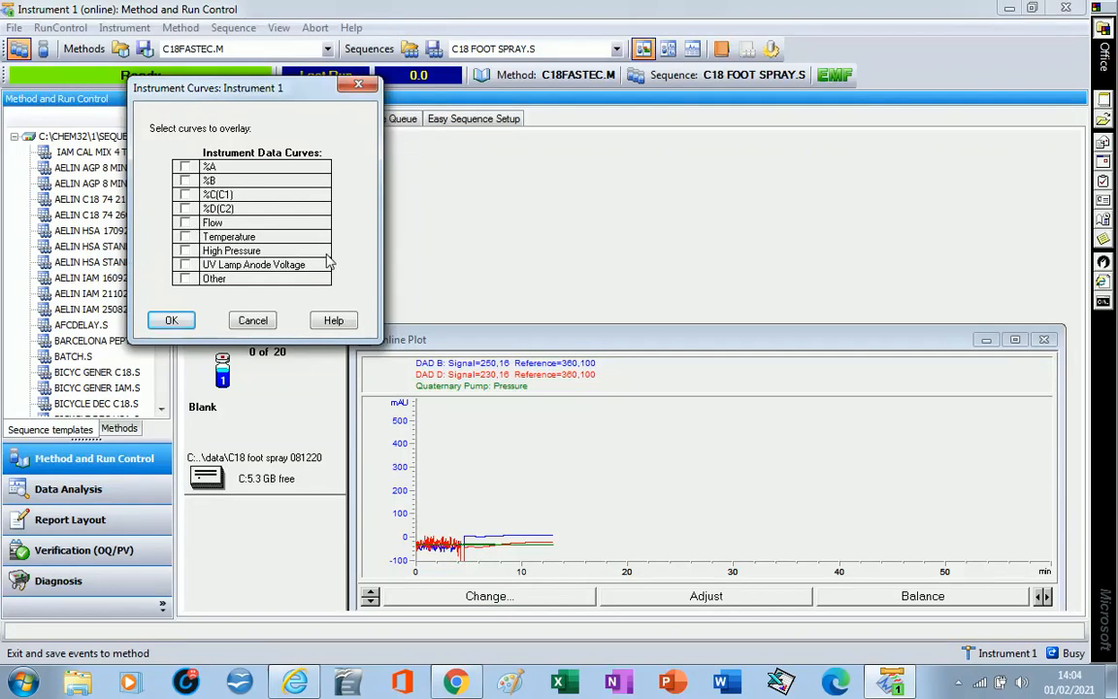
Accept the instrument curves without any overlay and the run time checklist with Data Acquisition, Standard Data Analysis and the protein1.mac post-run macro.
click(175, 321)
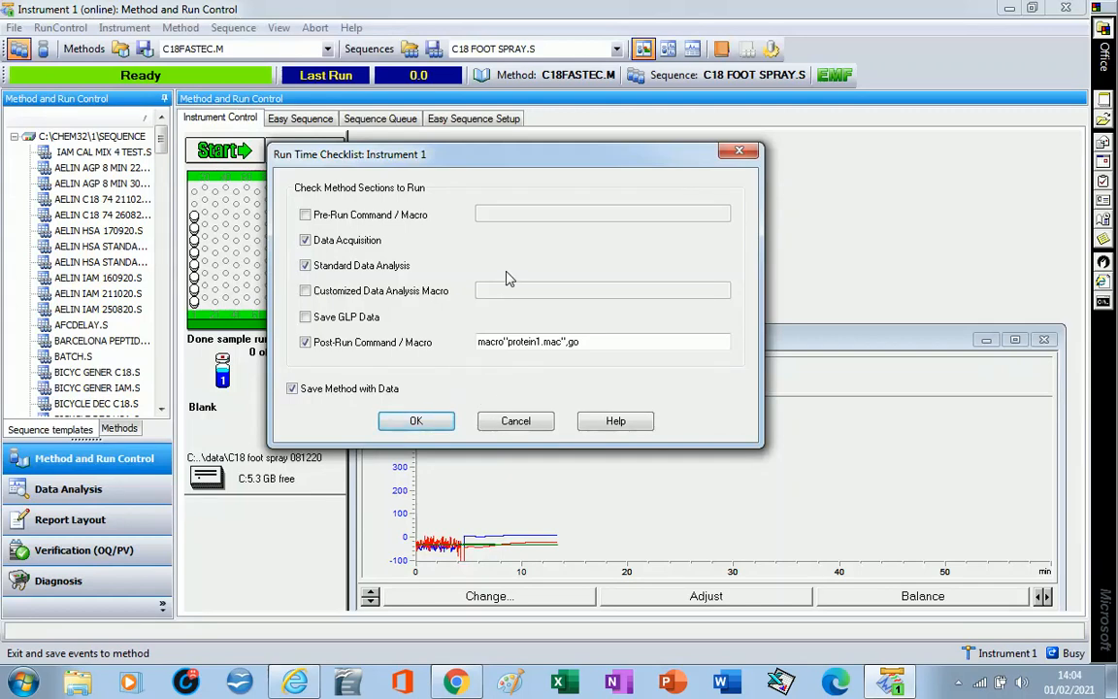
drag(451, 159, 533, 162)
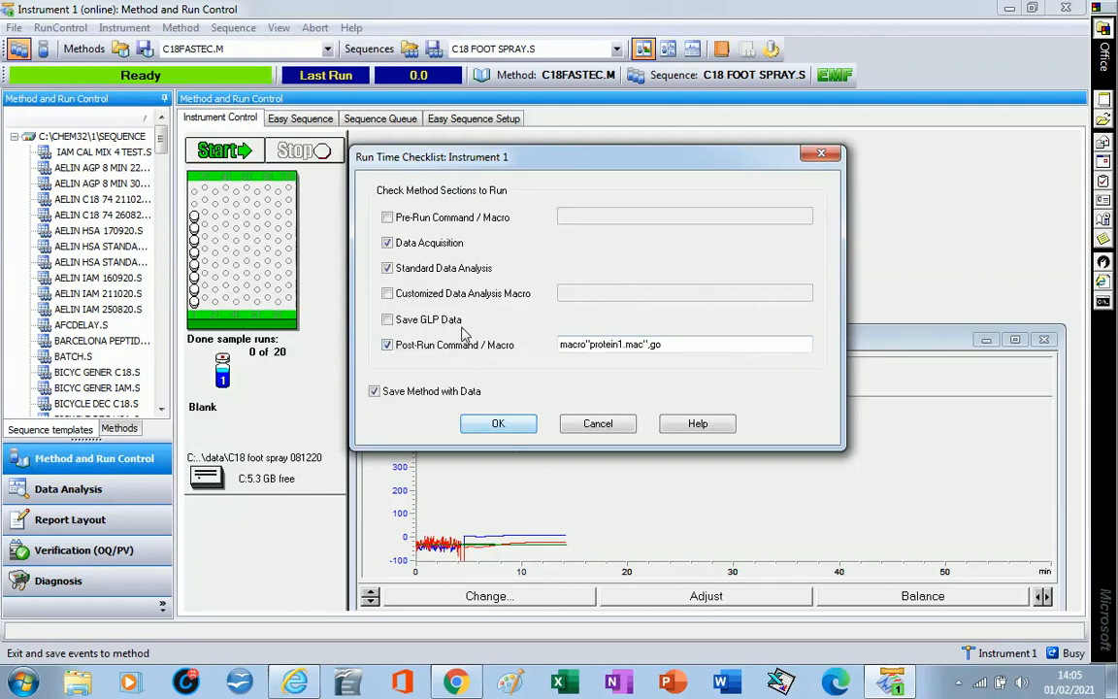
click(498, 424)
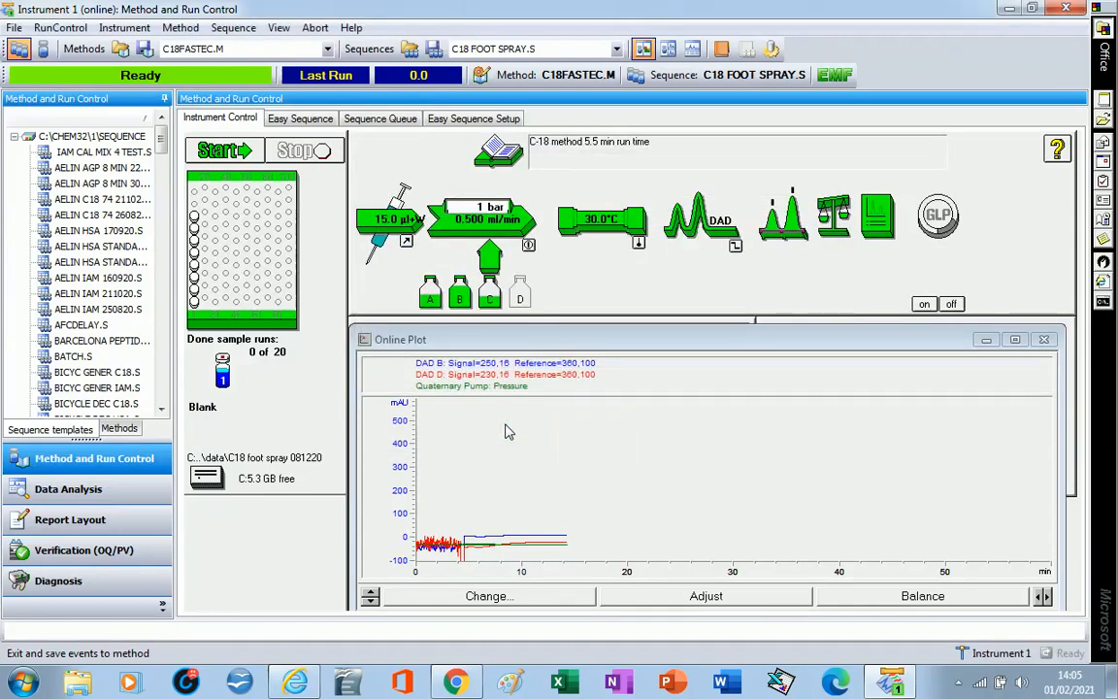
click(181, 30)
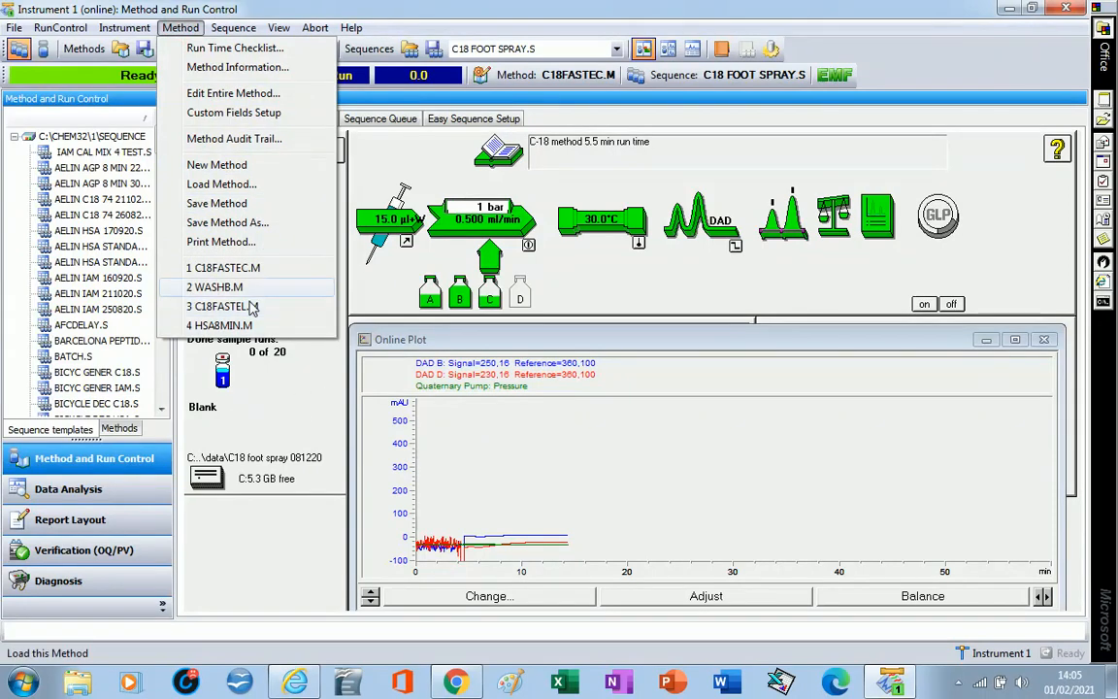
right_click(291, 417)
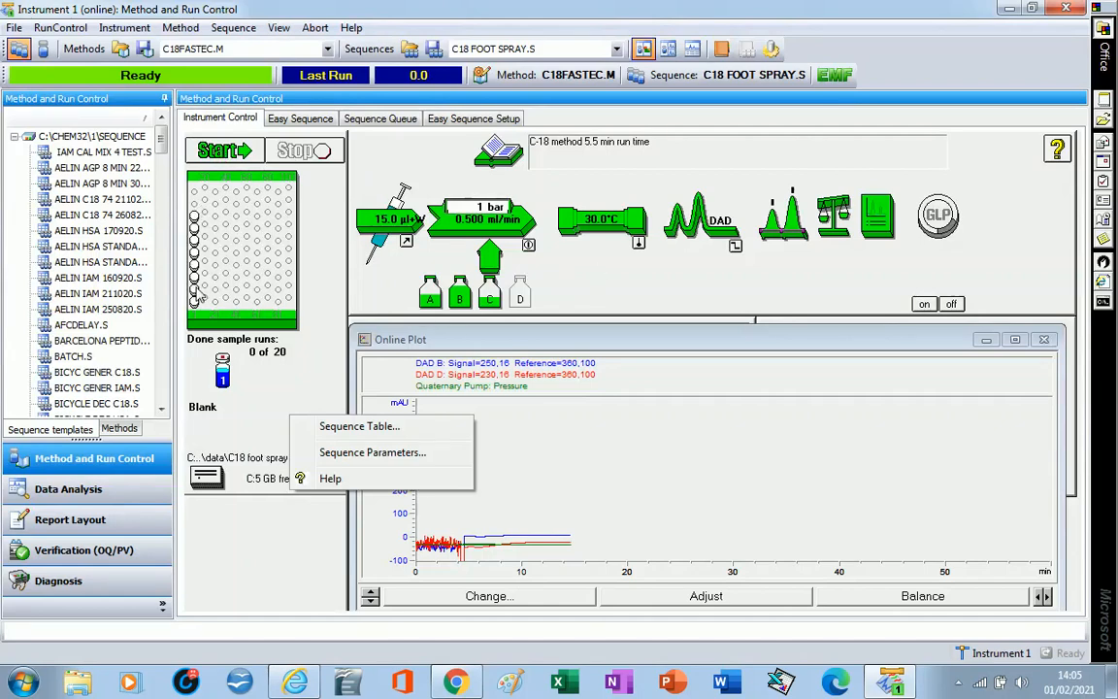
Set the data subdirectory in the sequence parameters to "C18 foot spray 081220 test" and create that directory.
click(226, 32)
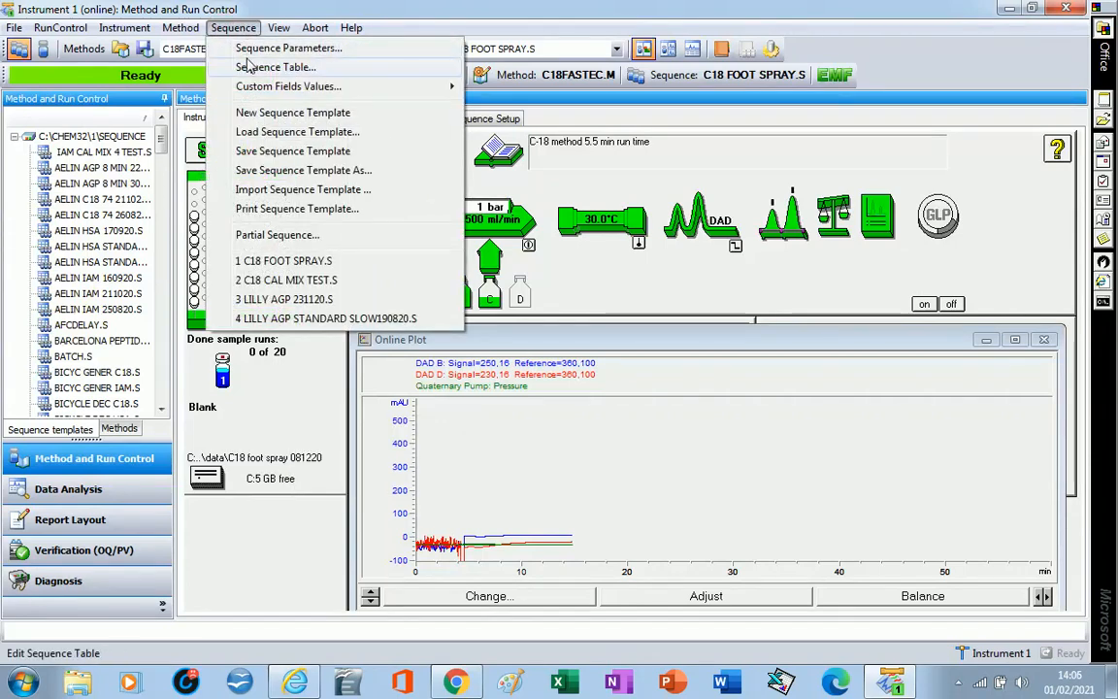
click(250, 47)
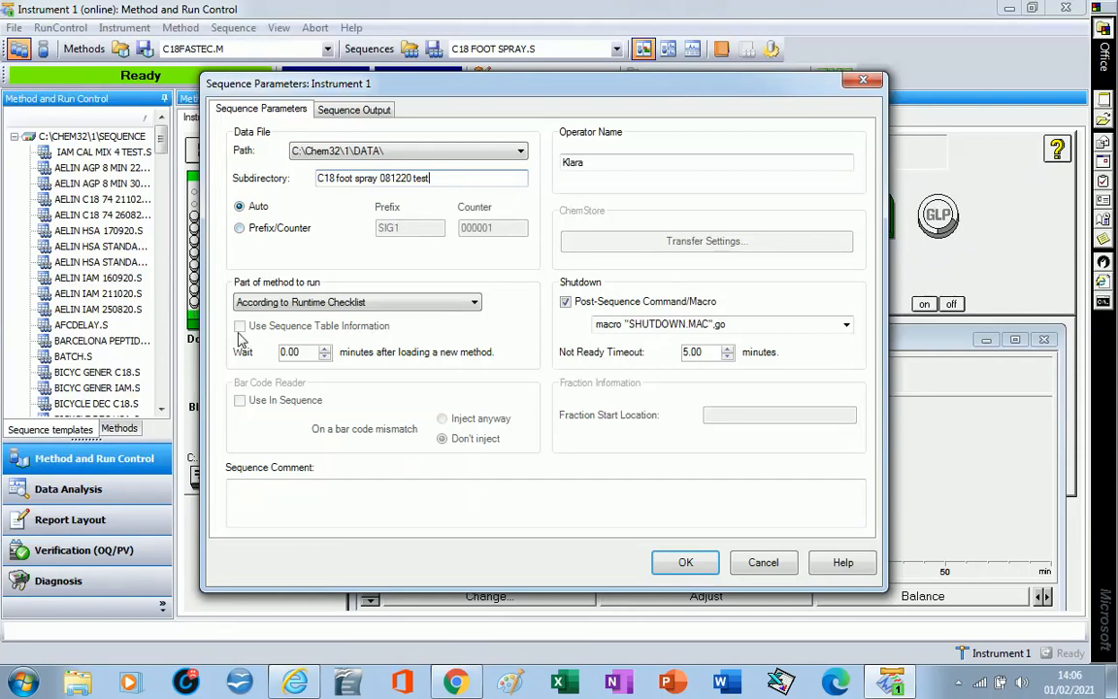
key(Tab)
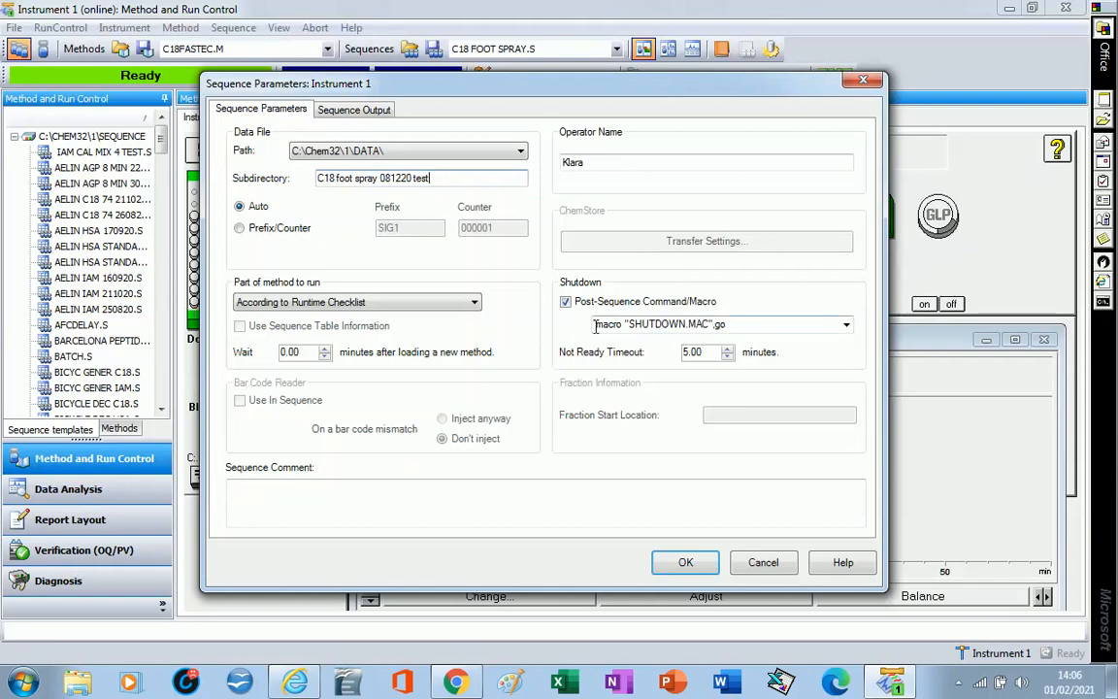
click(847, 327)
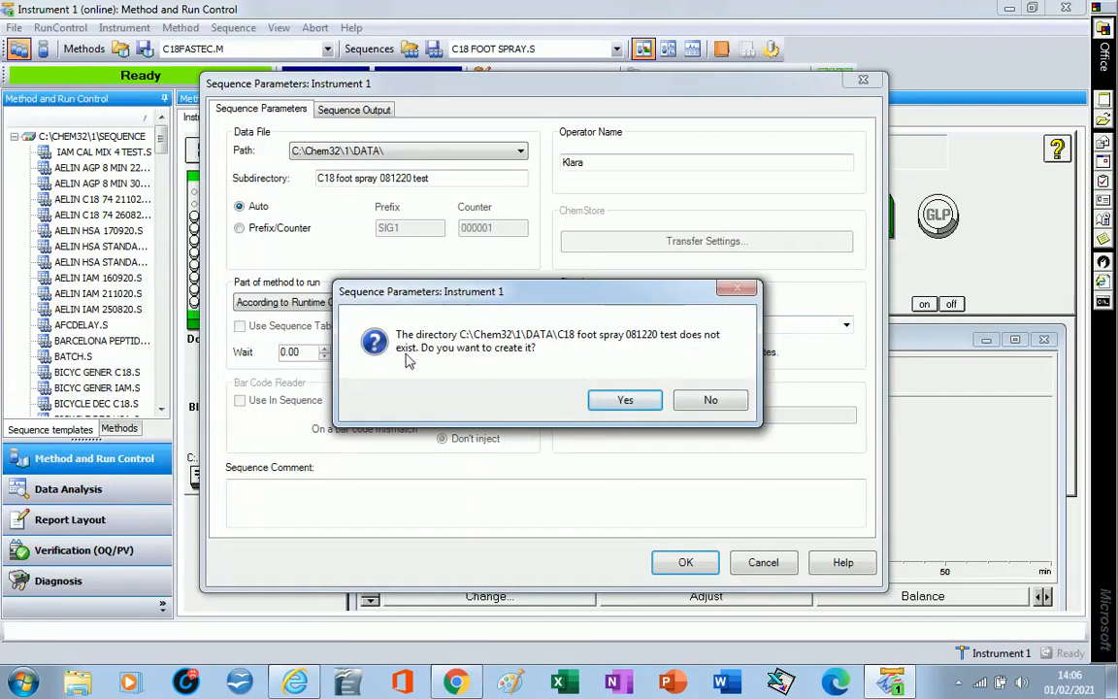
click(625, 400)
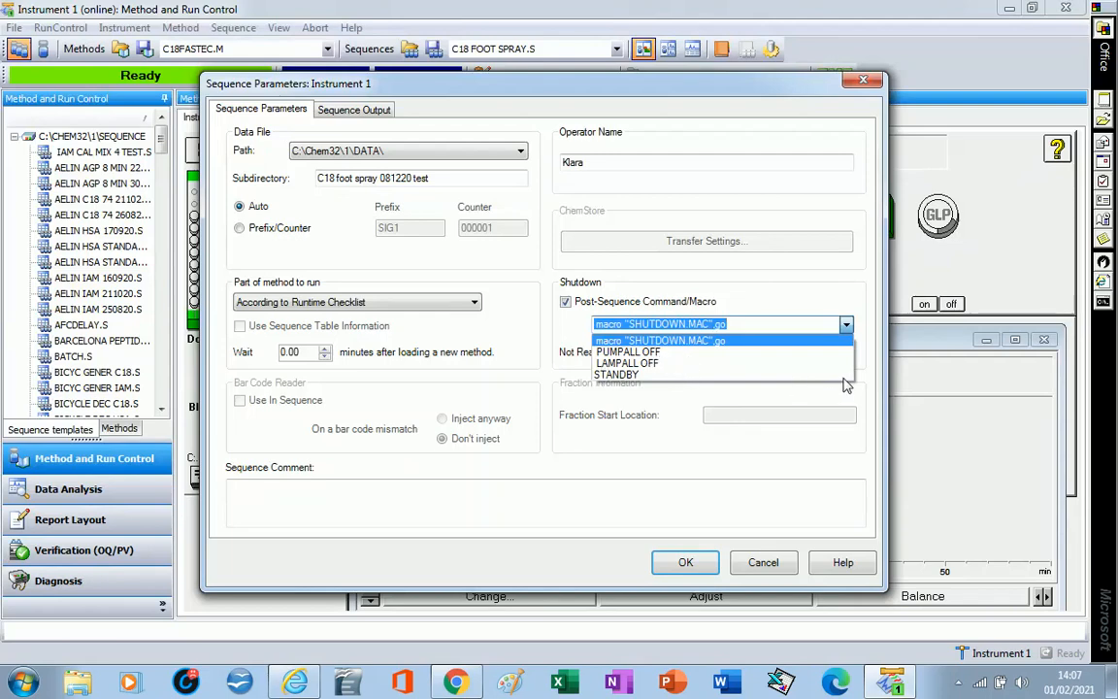
Keep the SHUTDOWN.MAC post-sequence macro and a not-ready timeout of 5.00 minutes, and accept the sequence parameters.
click(748, 293)
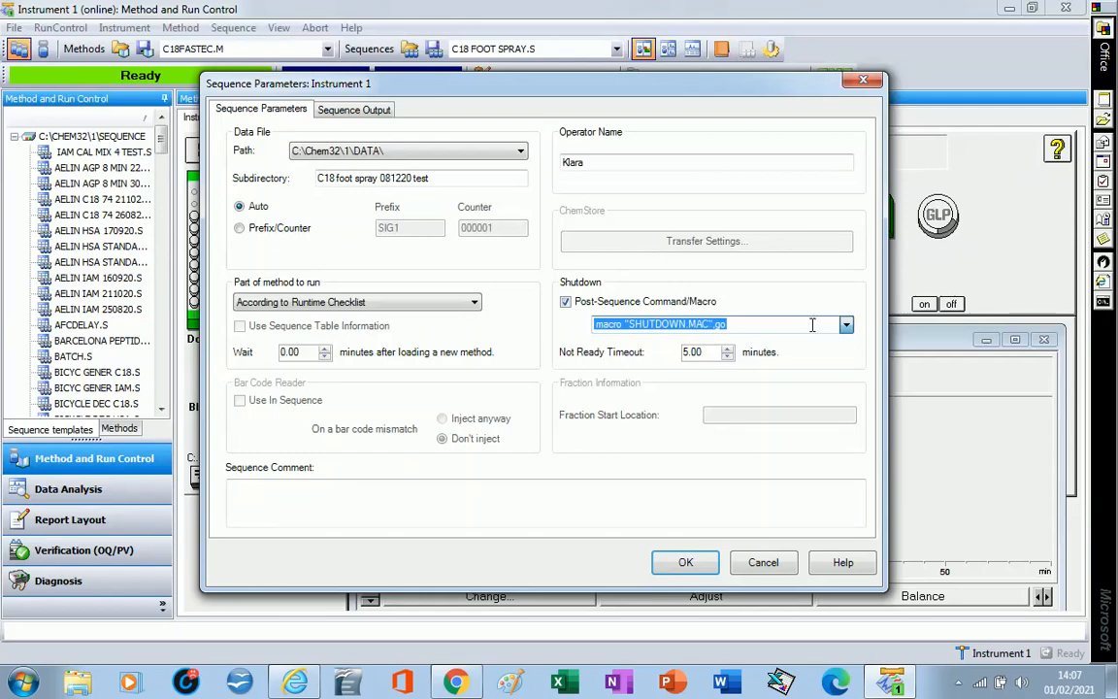
click(727, 348)
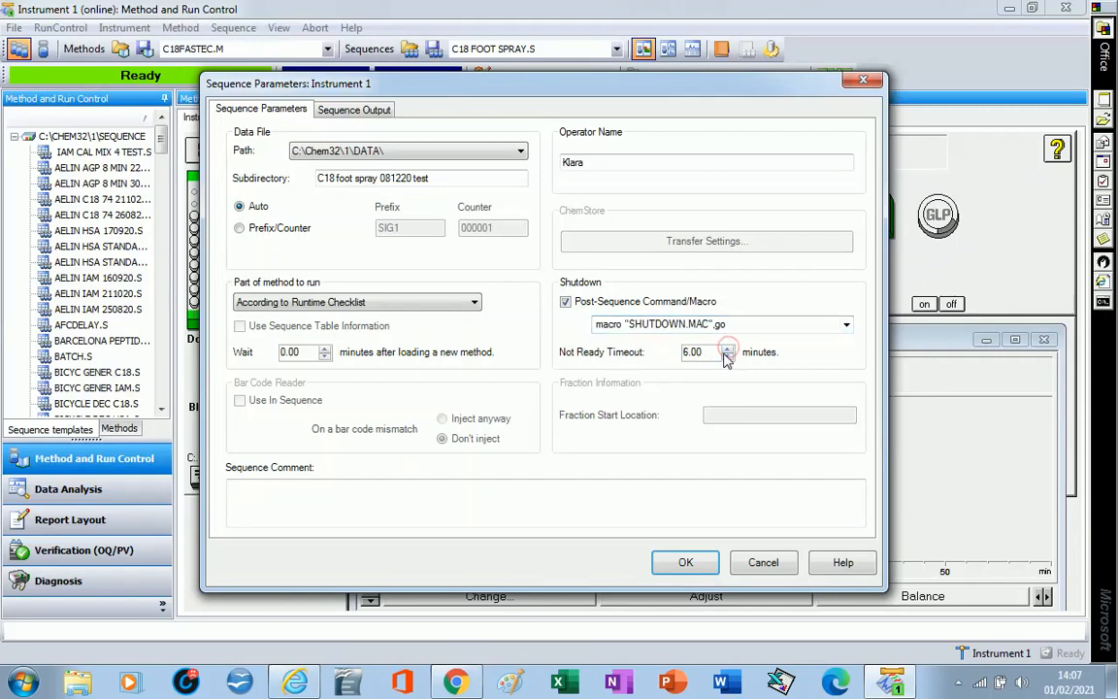
click(727, 356)
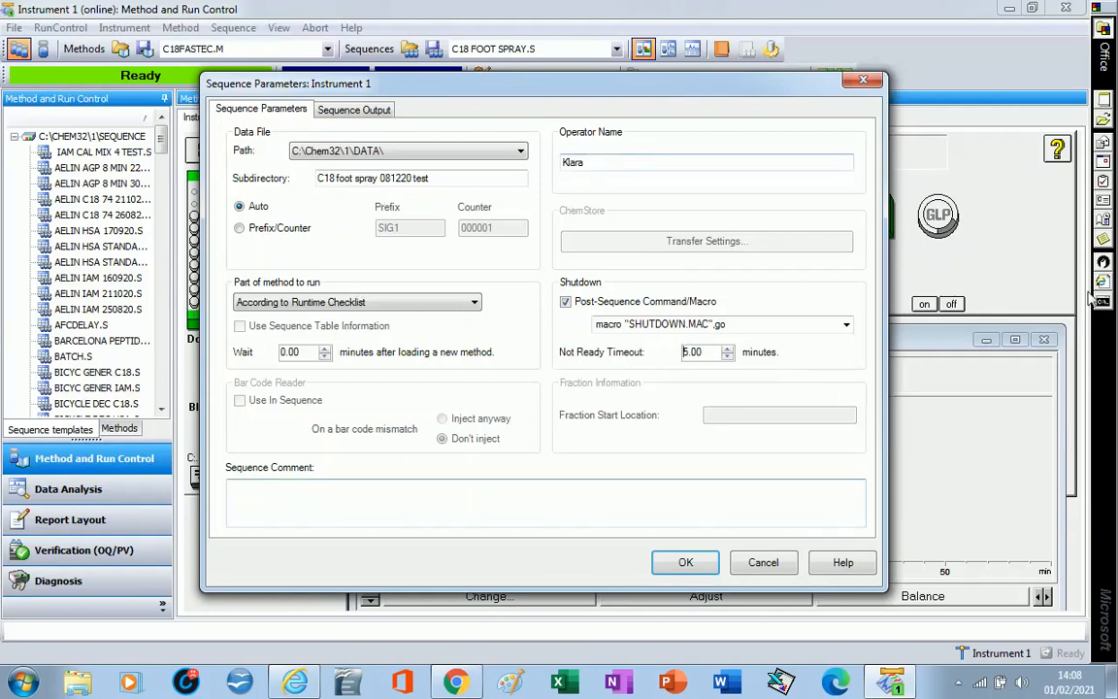
click(674, 561)
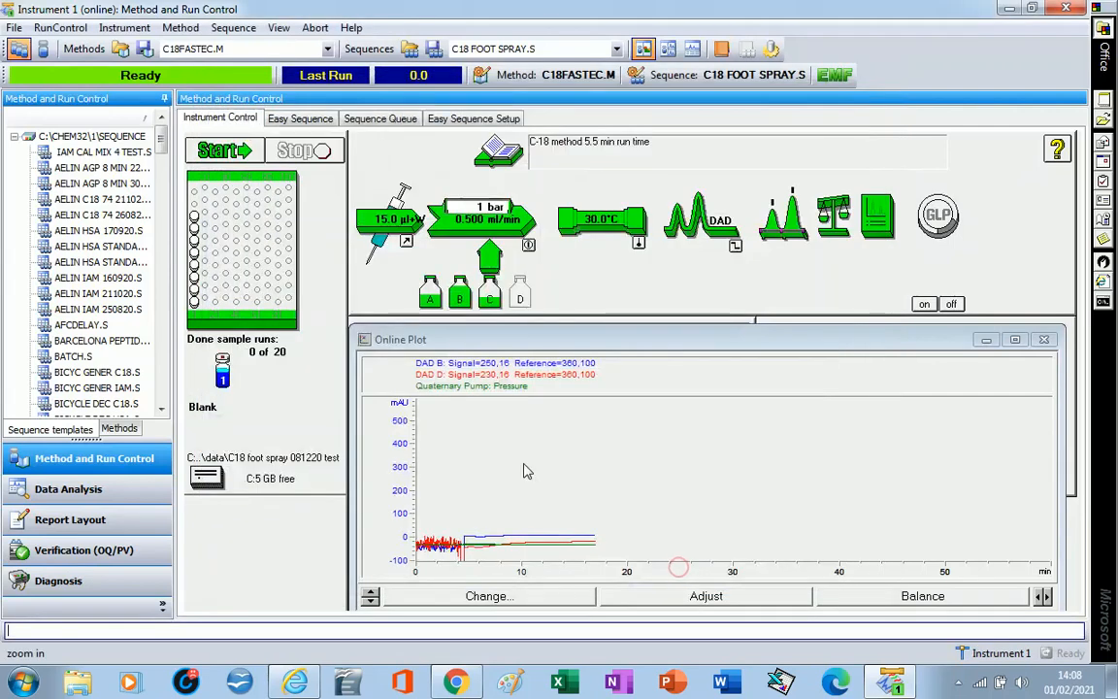
Open the sequence table and select the sample name of line 3.
click(232, 27)
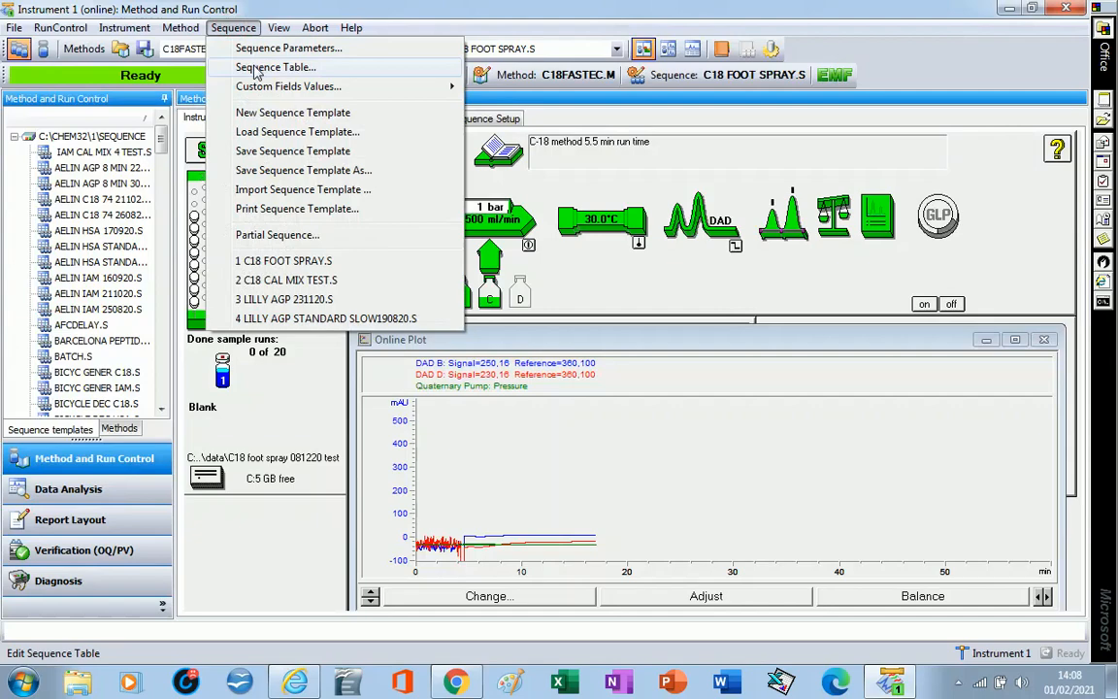
click(255, 68)
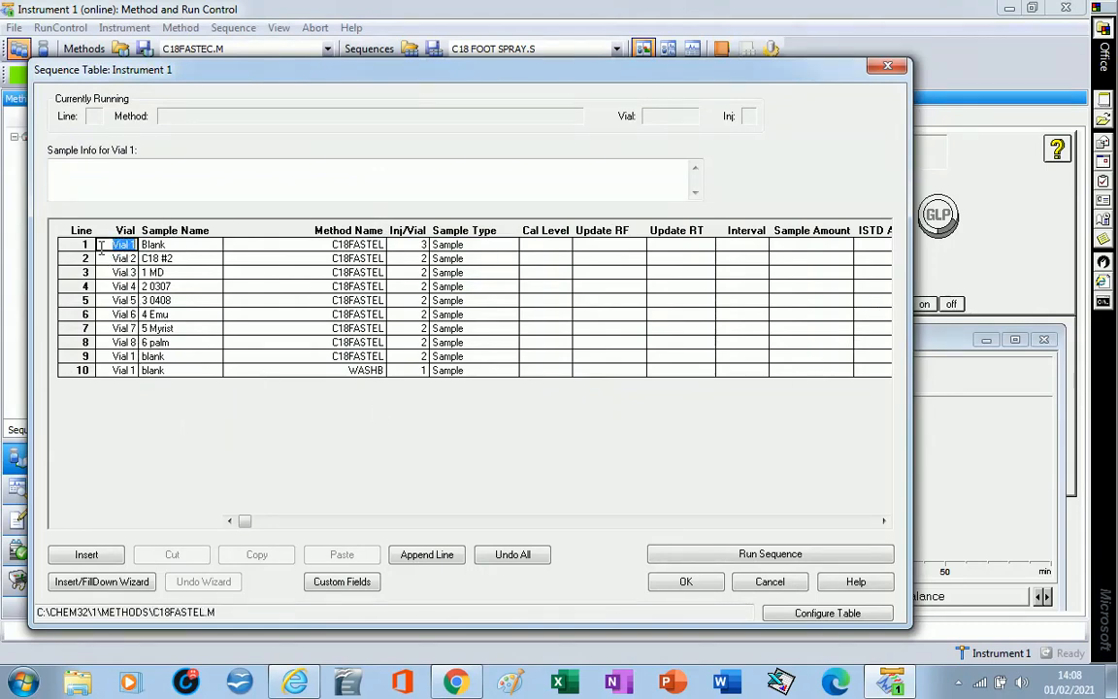
click(191, 245)
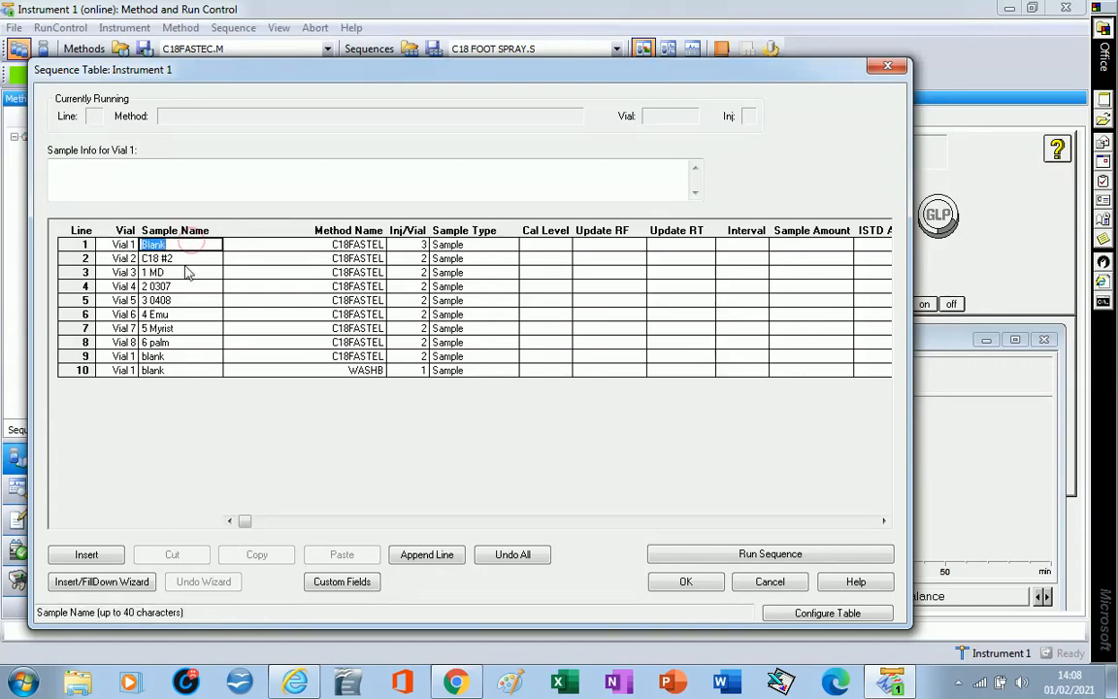
click(188, 272)
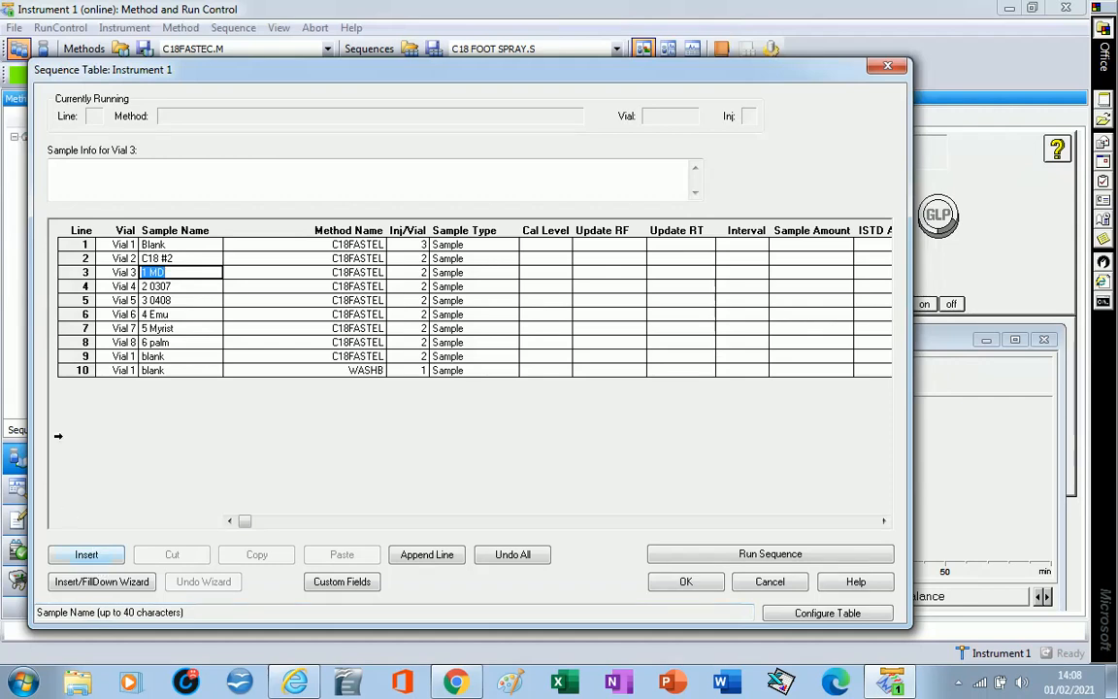
Insert an empty line above the Vial 4 line of the sequence table and cut it out again.
click(78, 286)
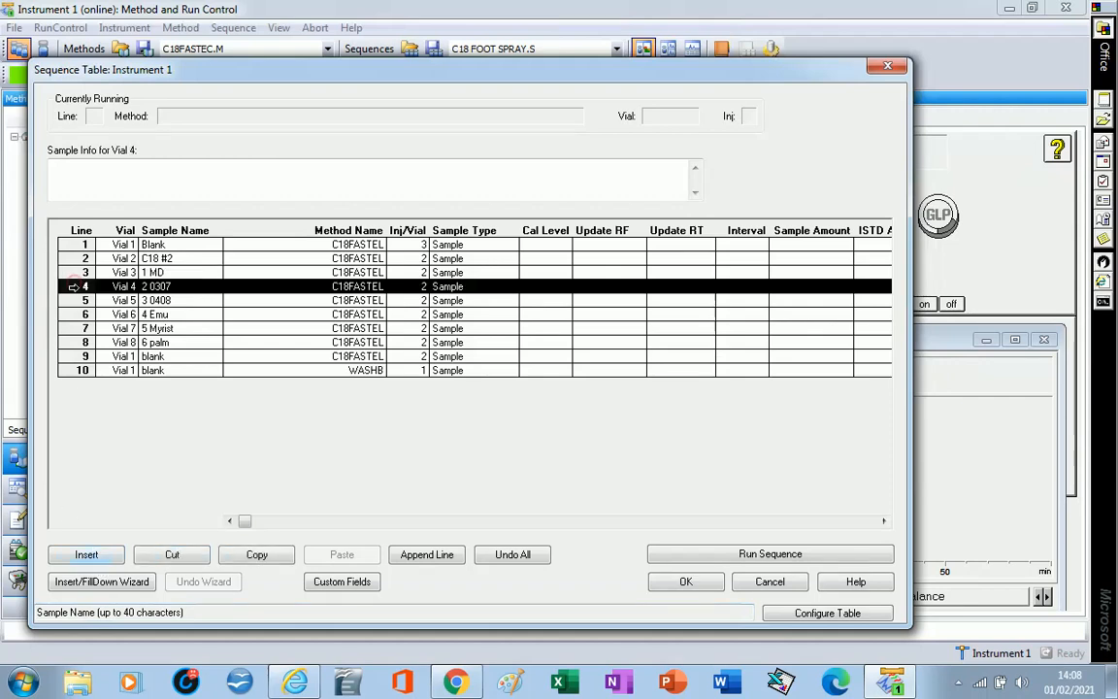
click(85, 555)
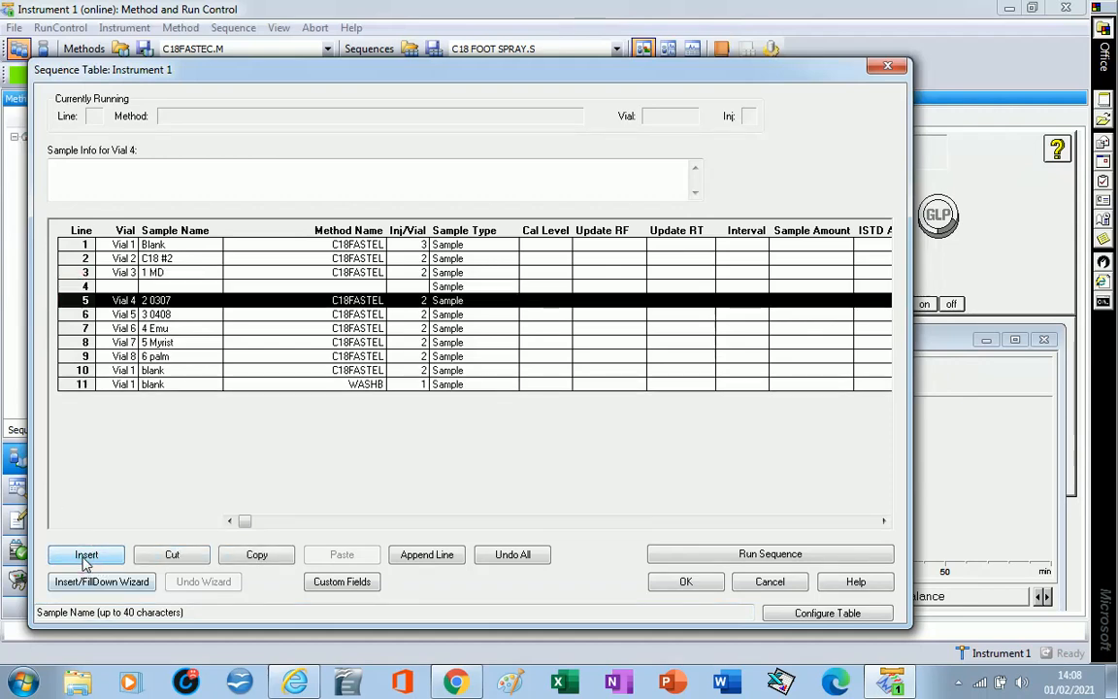
click(60, 284)
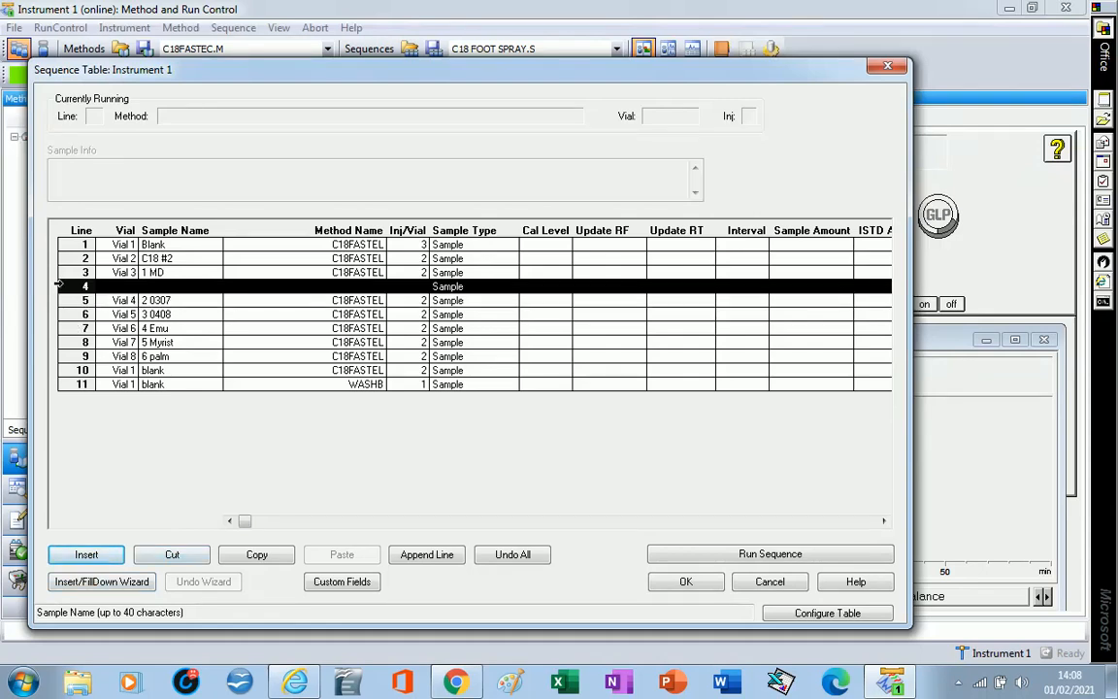
click(175, 555)
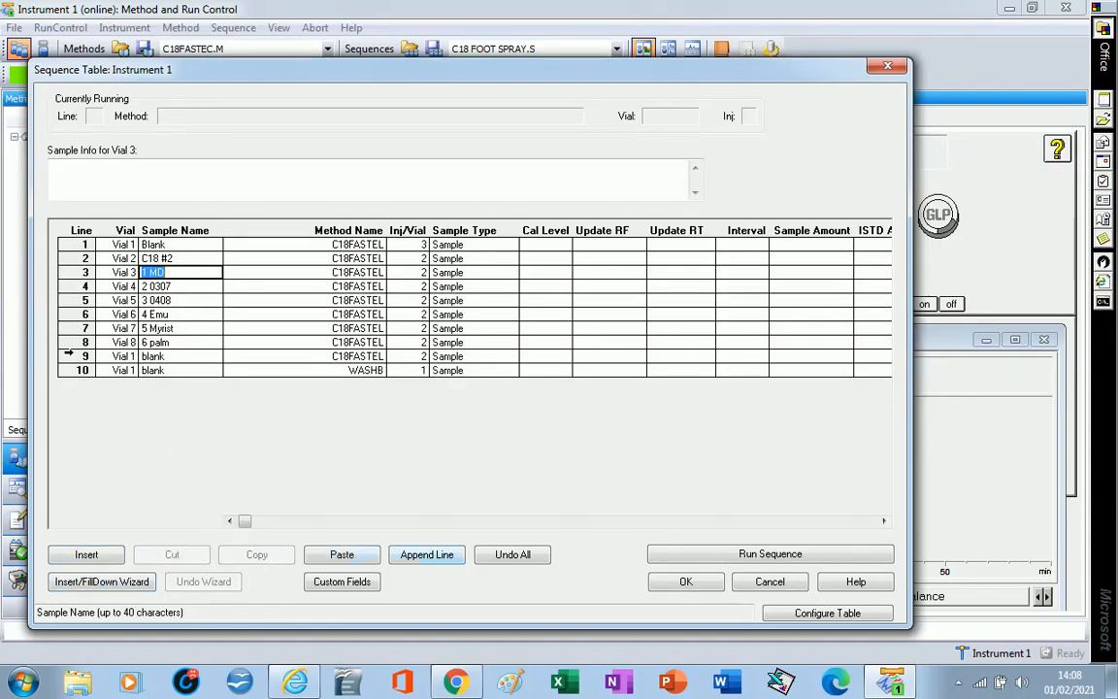
Append 60 lines to the sequence with the Insert/FillDown Wizard, using starting location 7, increment 1, method C18FASTEL and 2 injections per location.
click(94, 582)
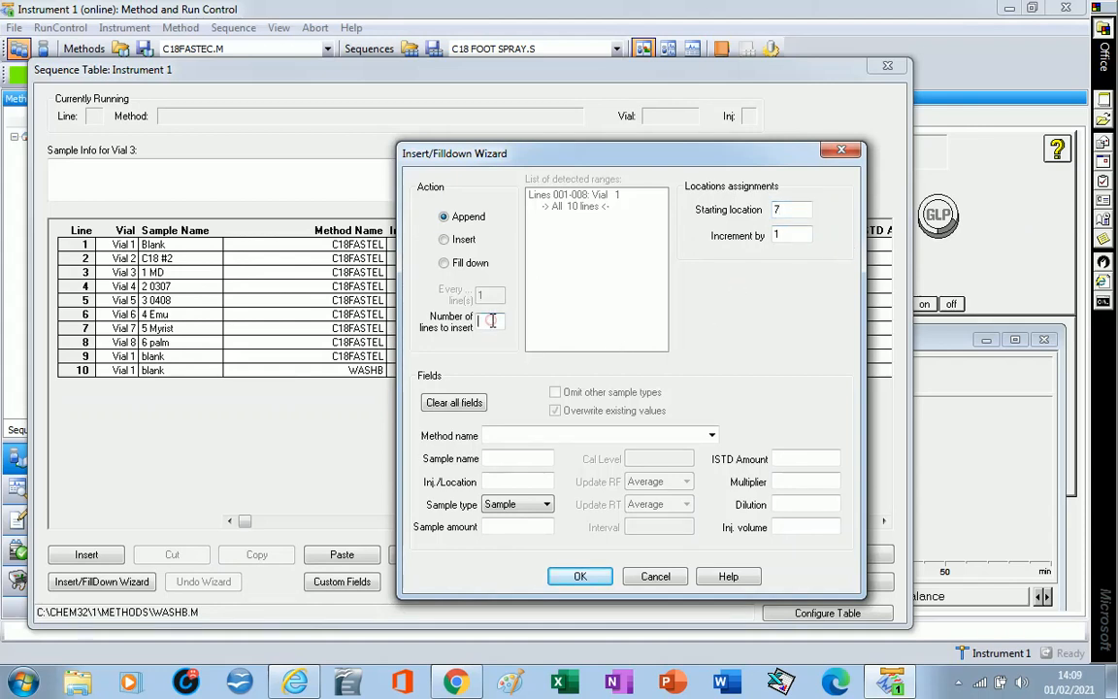
text(60)
click(708, 438)
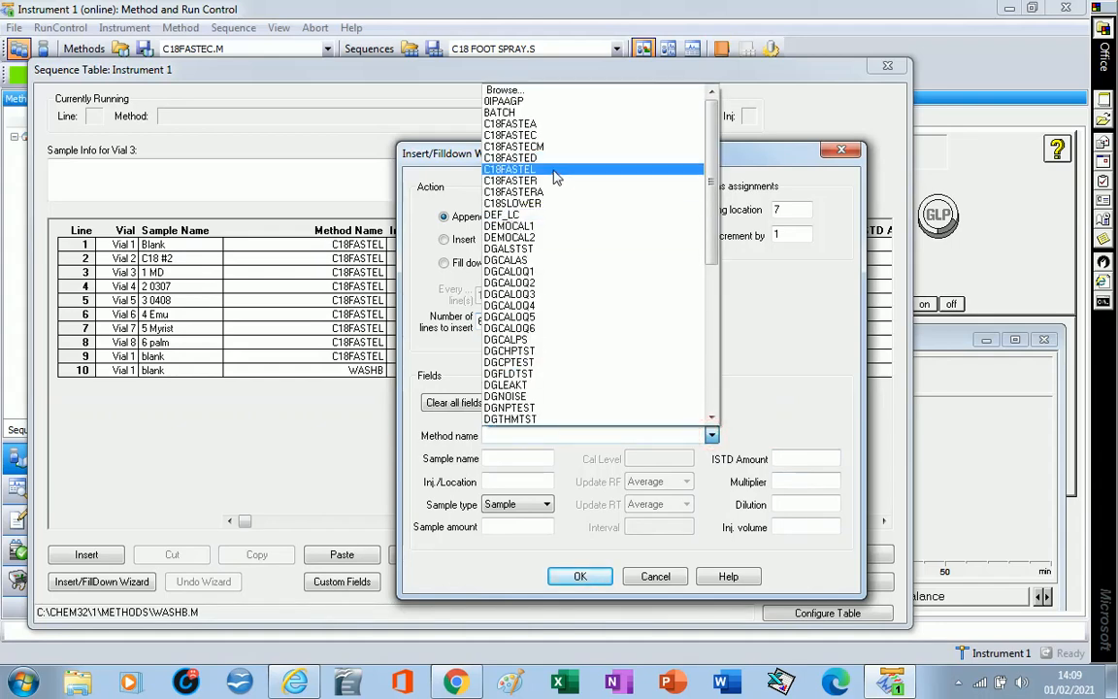
click(552, 171)
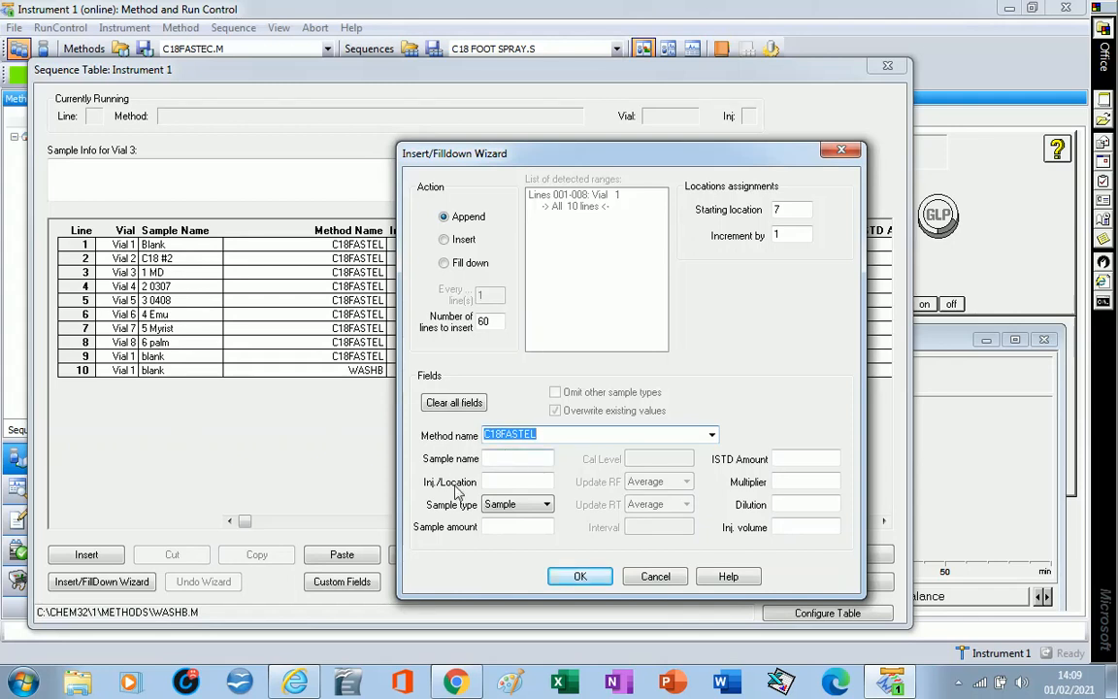
click(497, 481)
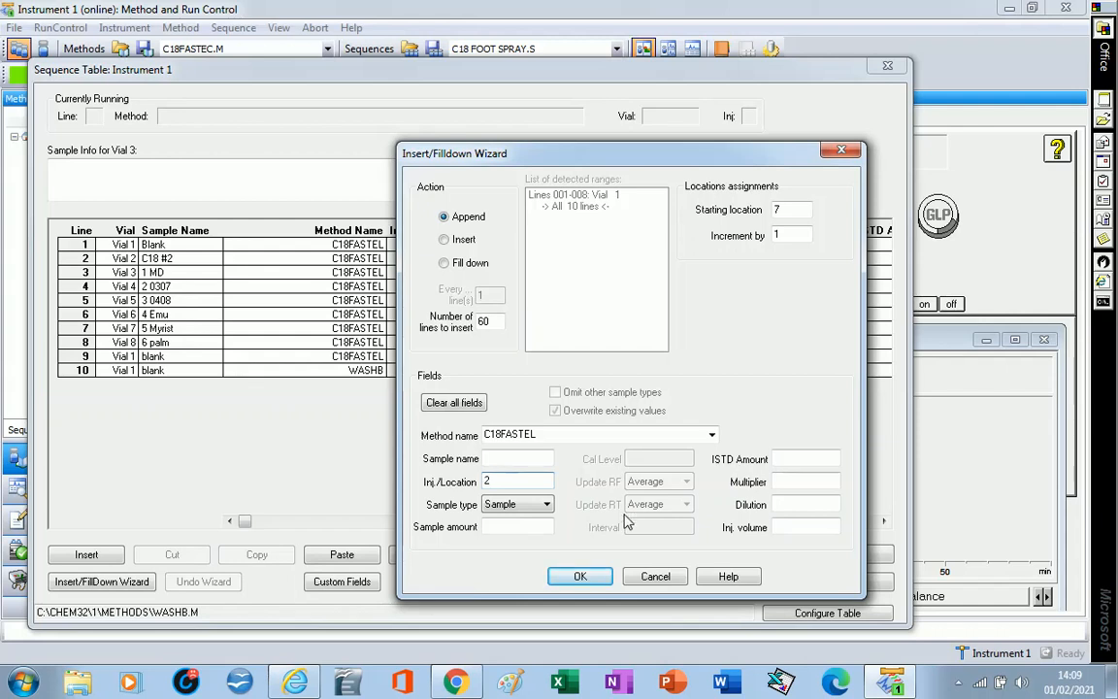
click(580, 577)
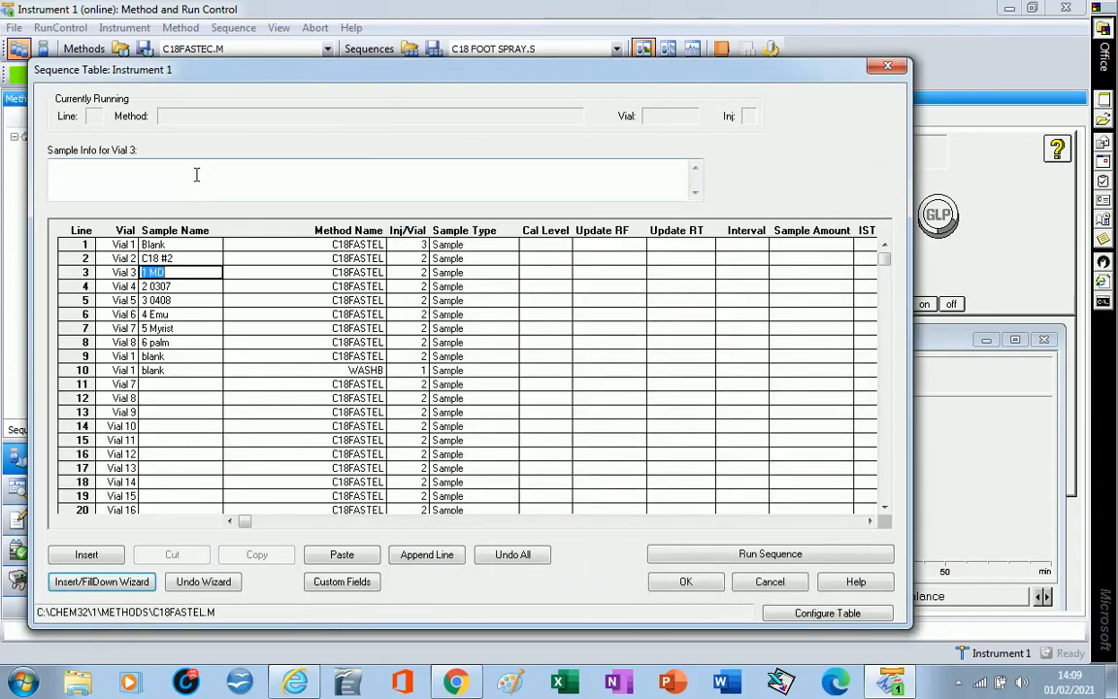
scroll(163, 400, down, 1)
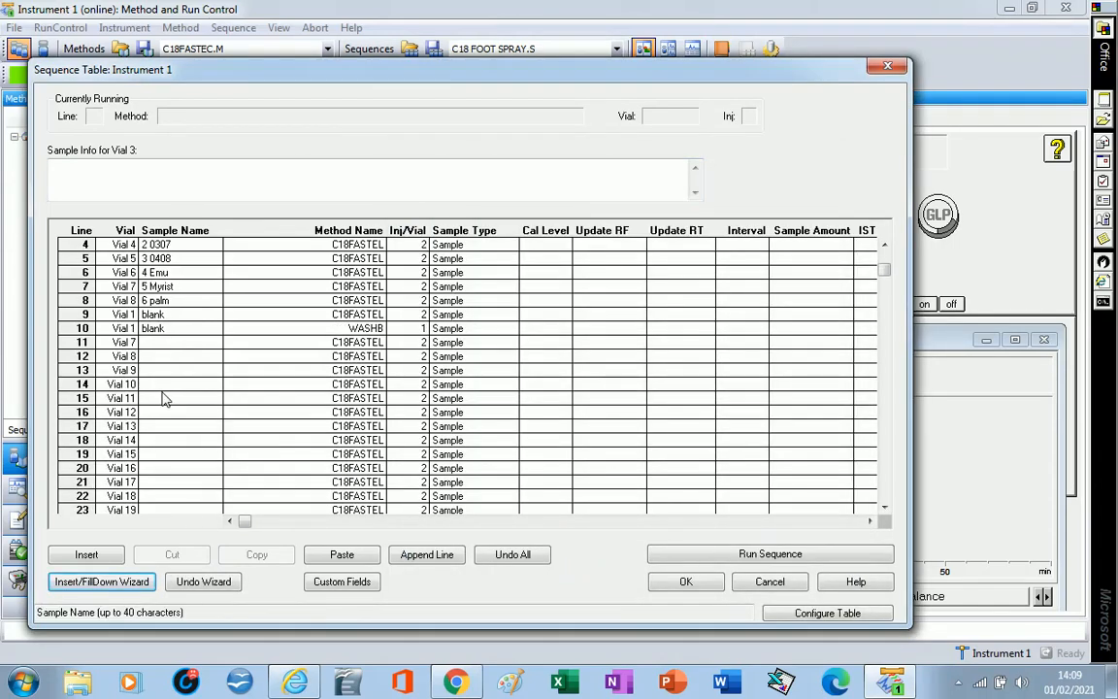
scroll(180, 424, down, 4)
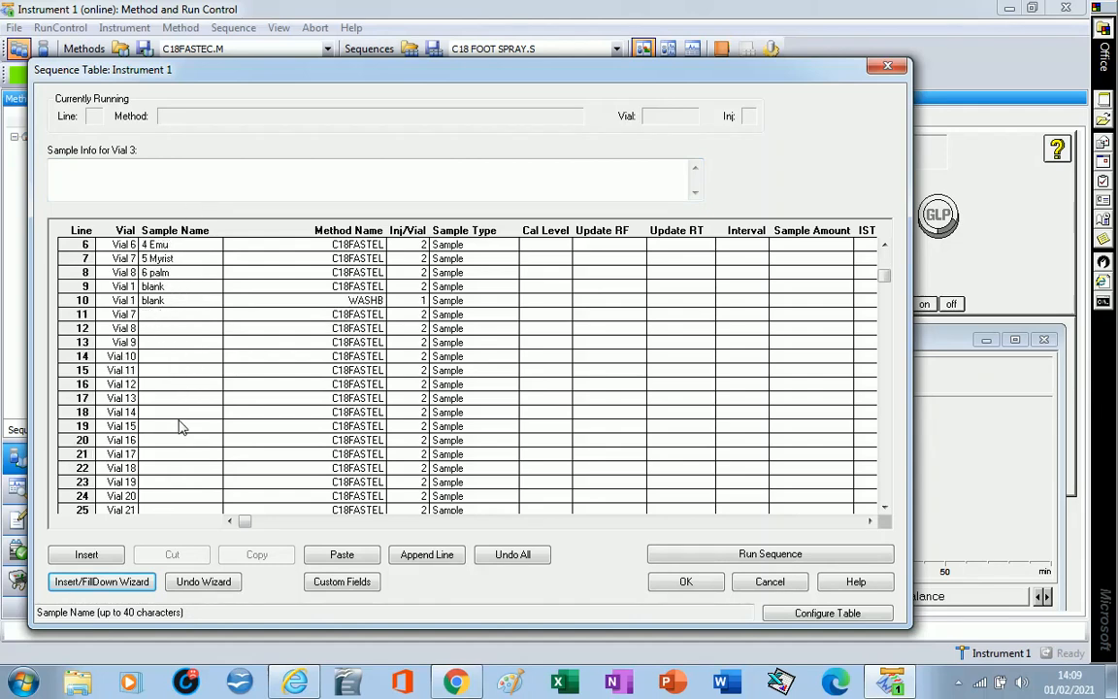
Review the appended sequence lines from Vial 7 to Vial 66, checking their empty sample name cells.
scroll(179, 424, up, 3)
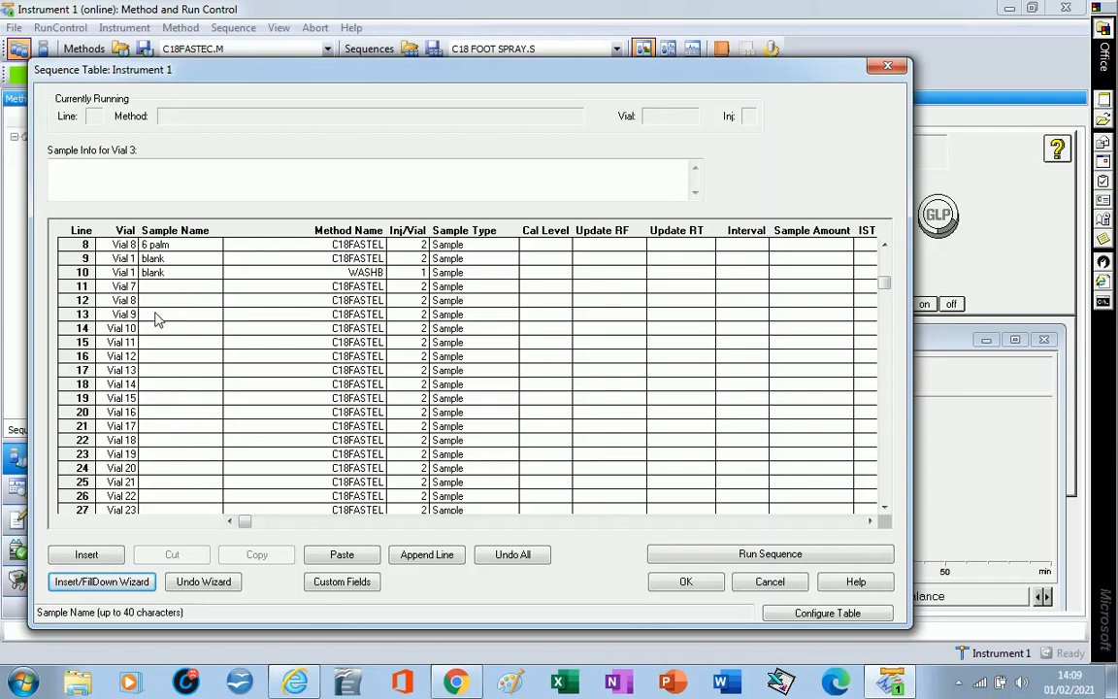
click(156, 314)
click(160, 328)
click(163, 357)
click(165, 425)
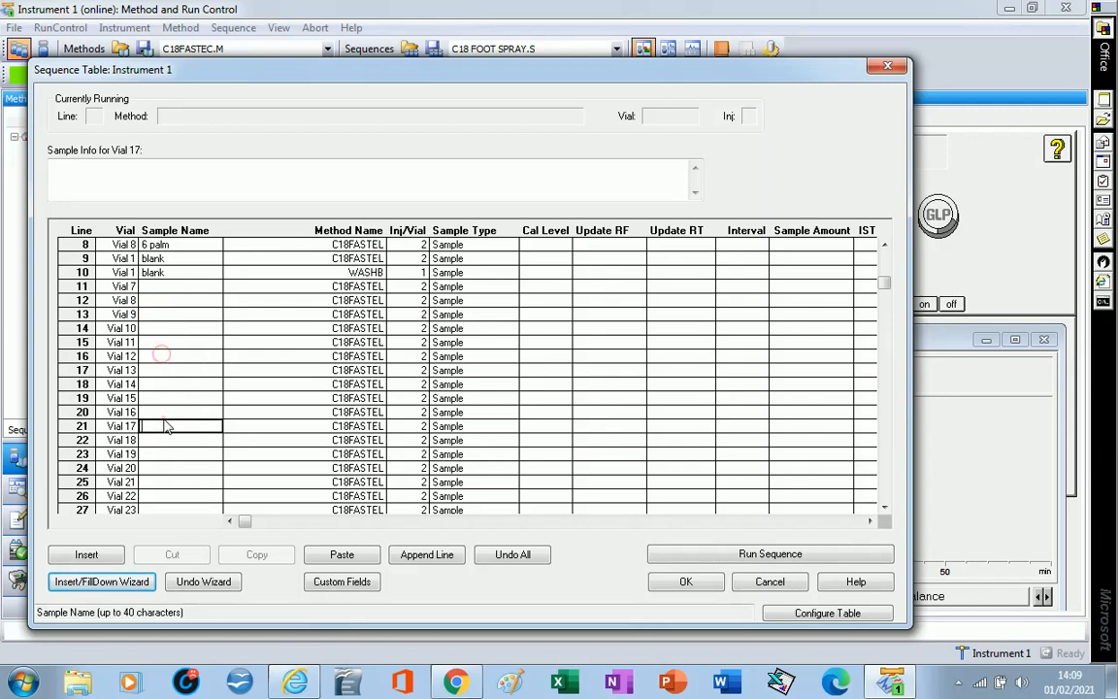
click(165, 440)
click(165, 481)
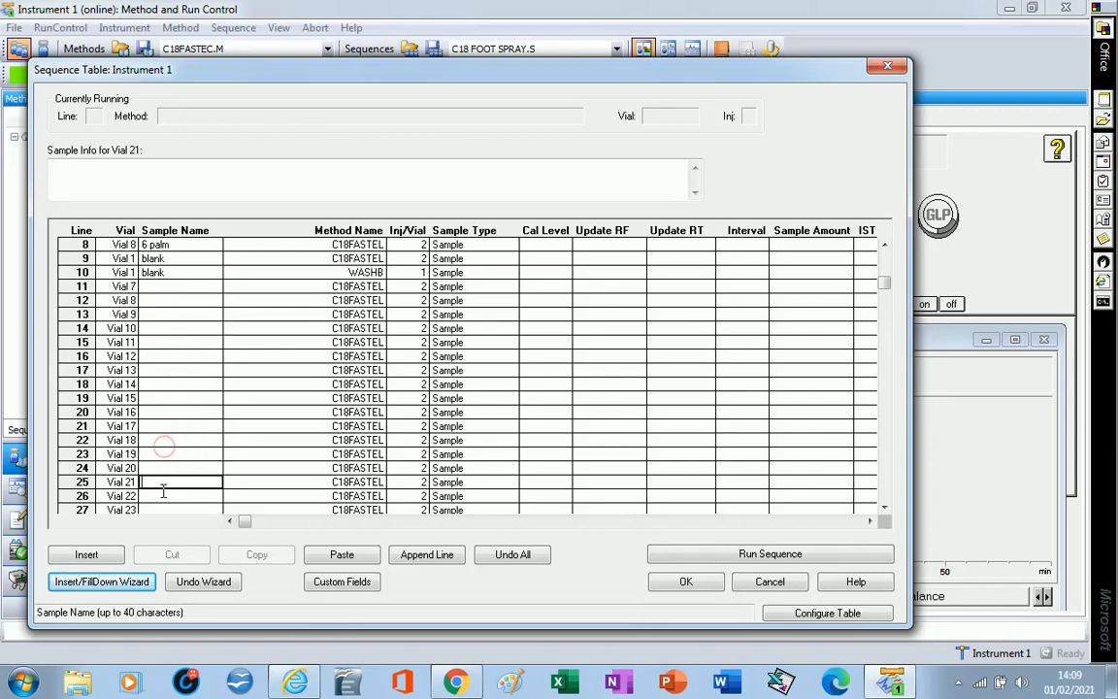
click(163, 328)
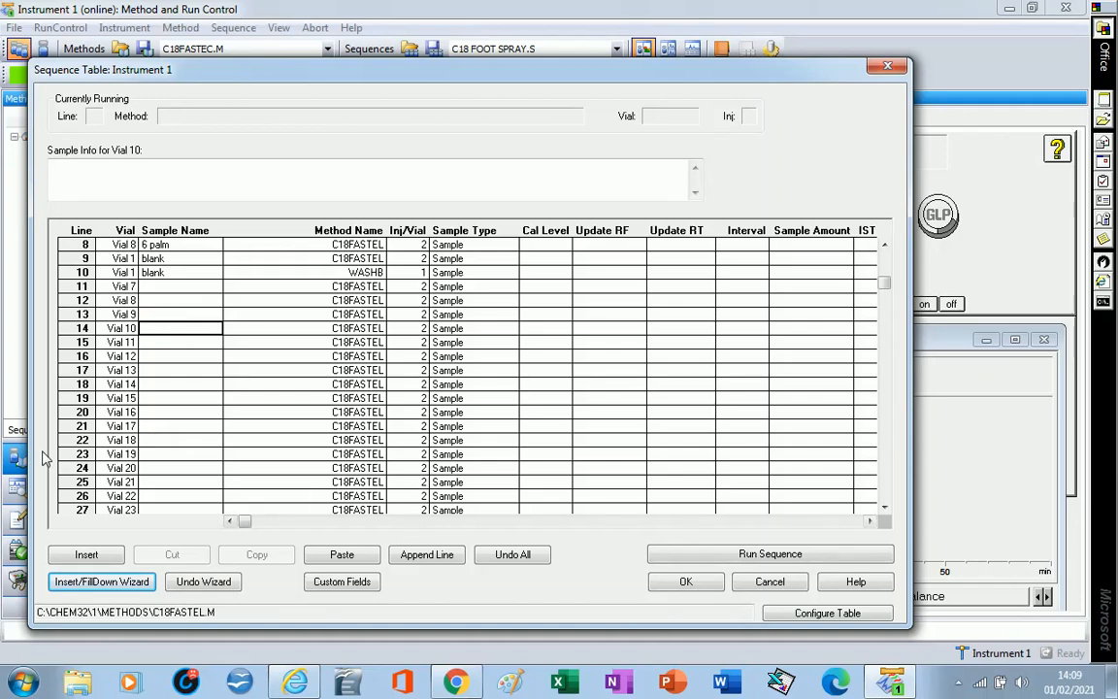
scroll(286, 448, down, 5)
scroll(287, 448, down, 9)
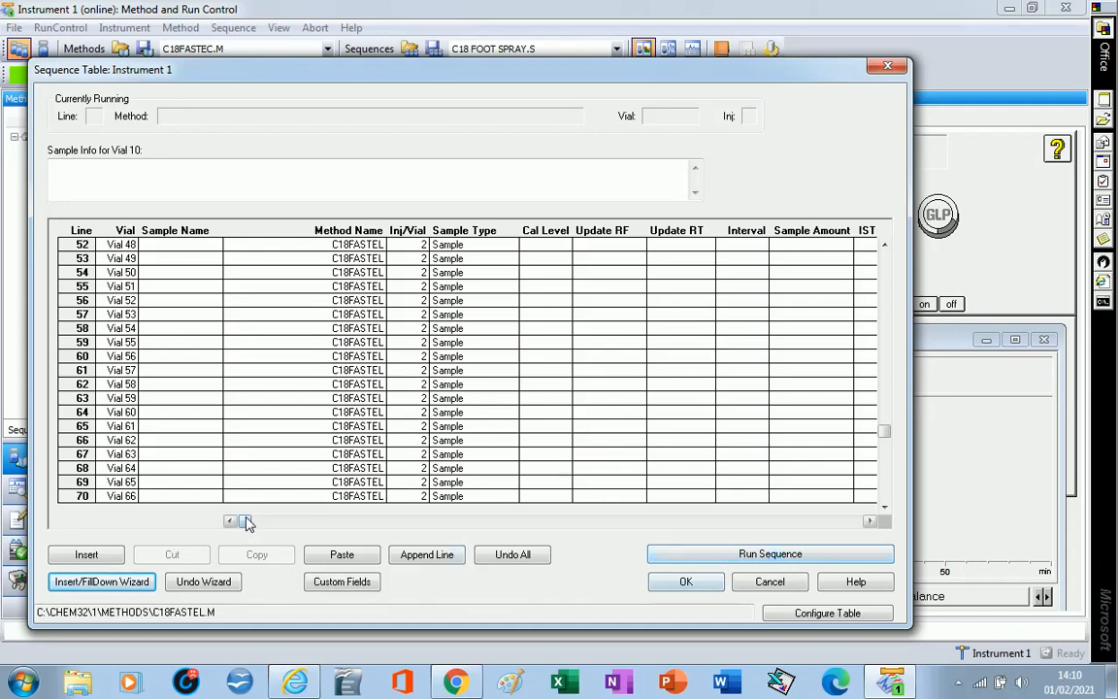
Set the injection volume of line 52 (Vial 48) to 5 in the sequence table.
click(423, 245)
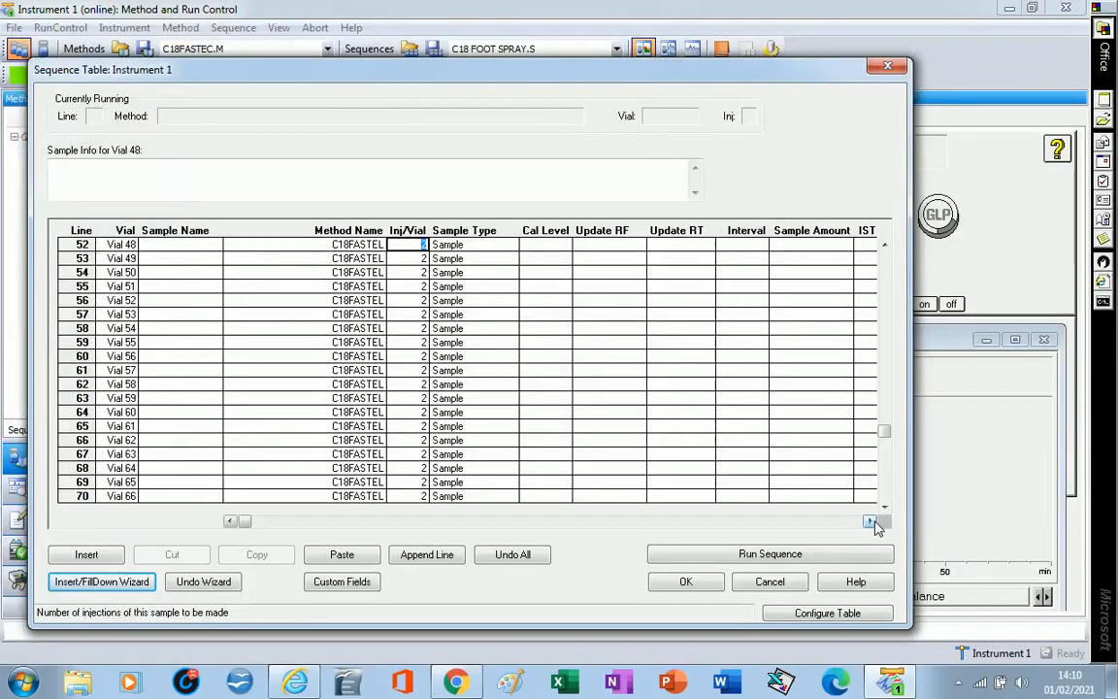
click(872, 522)
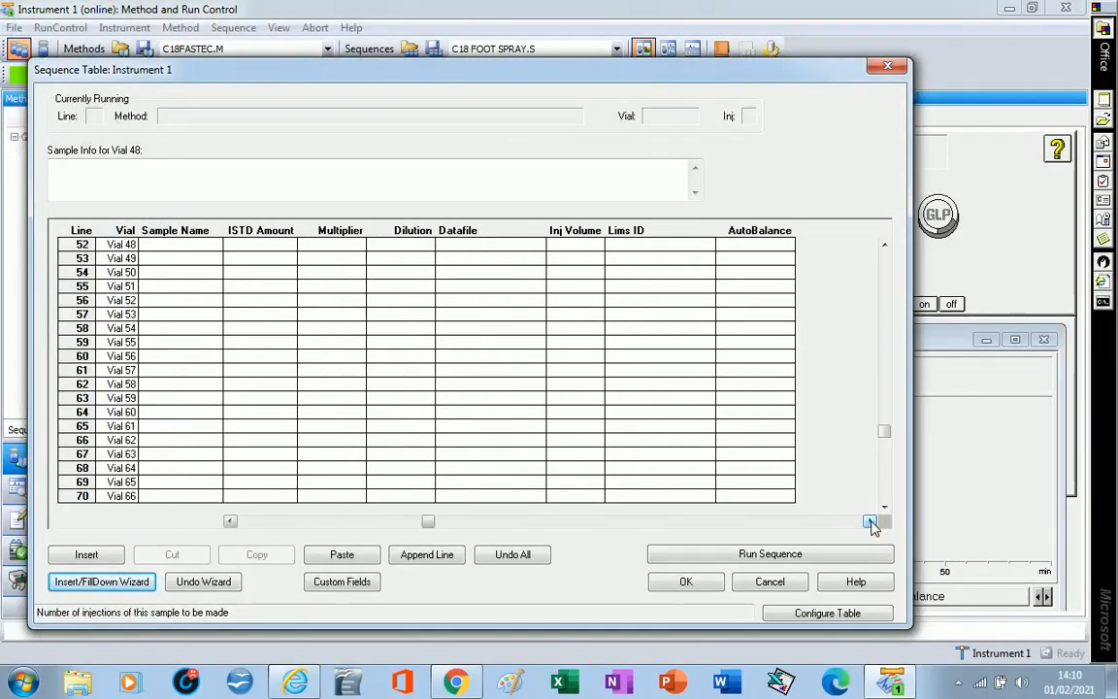
click(580, 245)
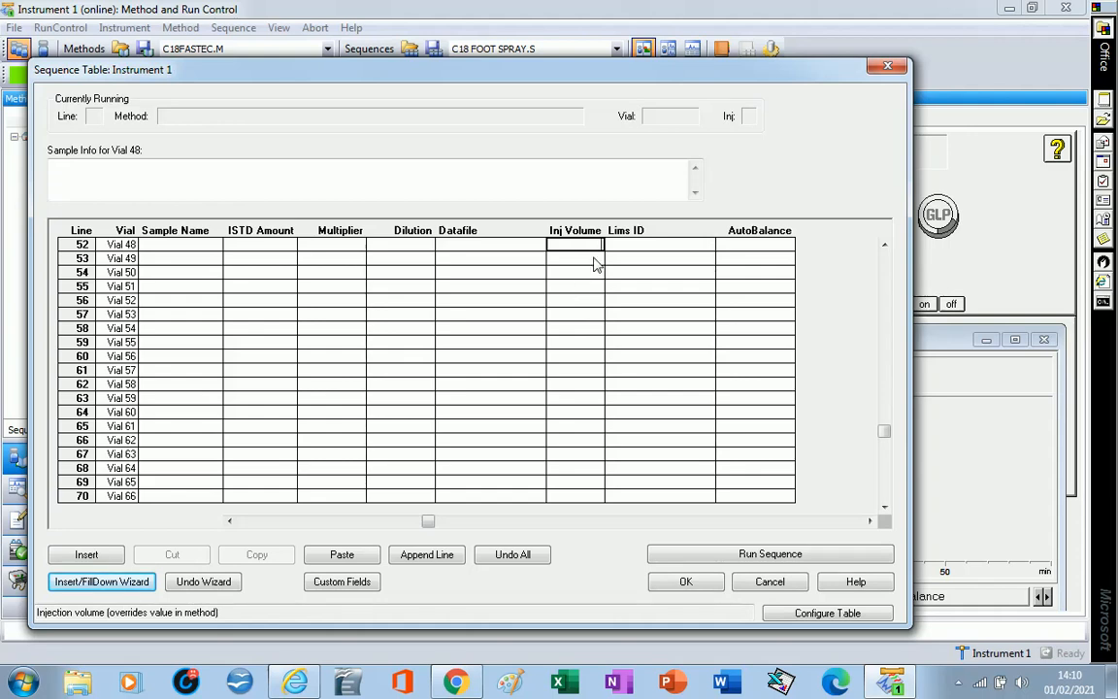
text(5)
click(565, 317)
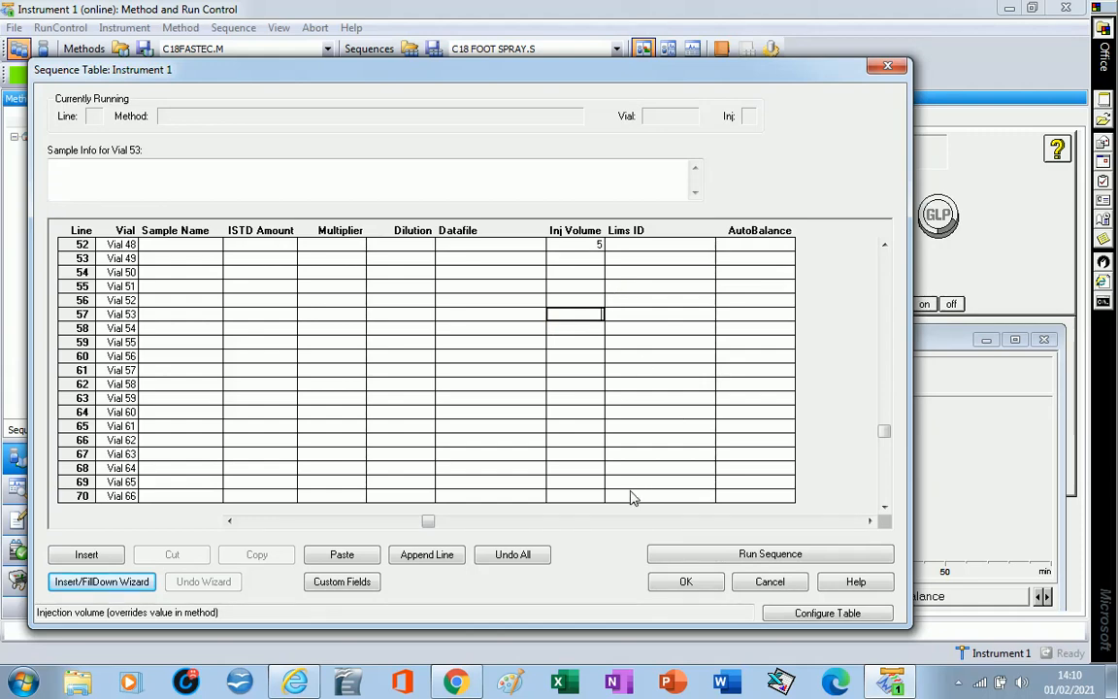
Accept the sequence table and start the sequence run without saving the changes to method C18FASTEC.M.
click(682, 583)
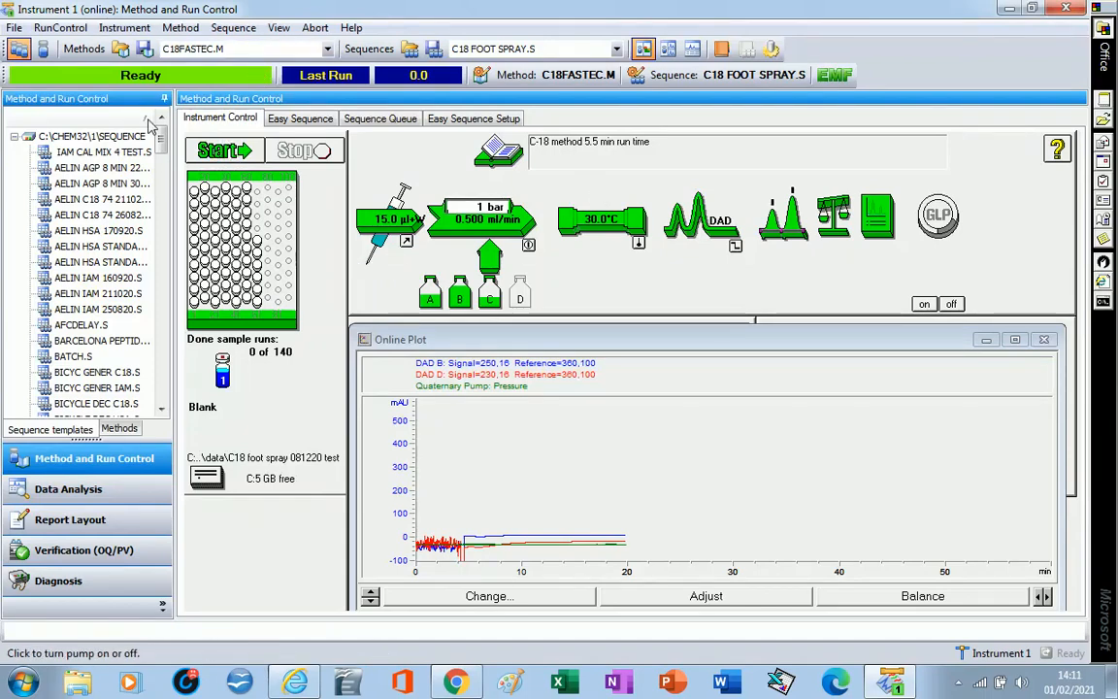
click(224, 152)
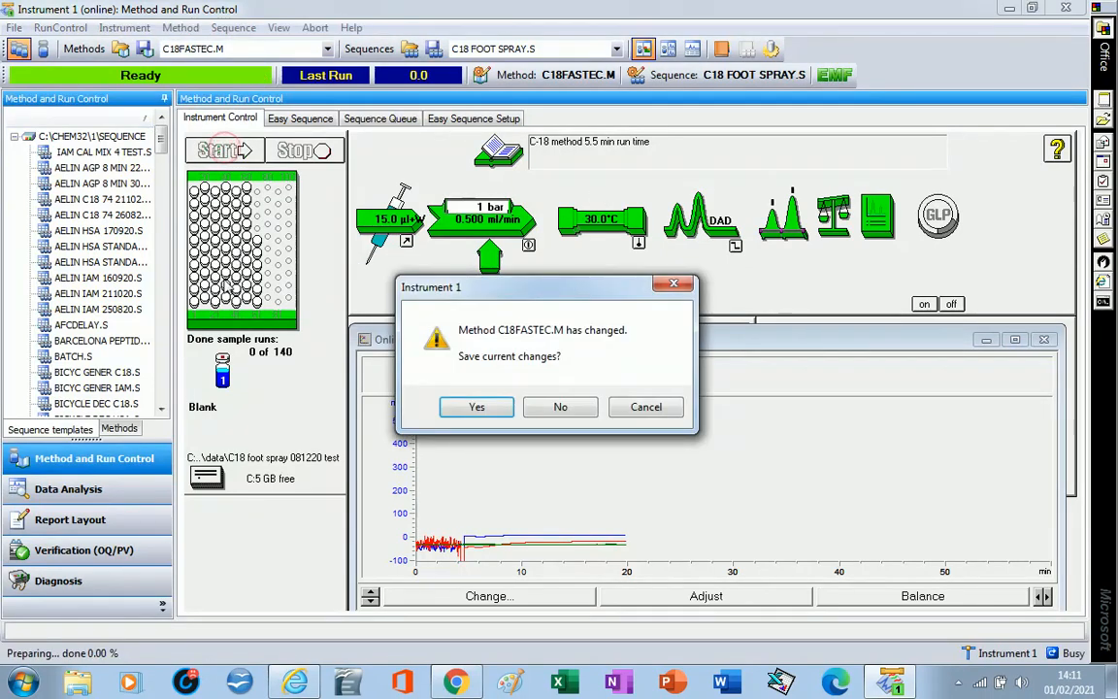
click(557, 409)
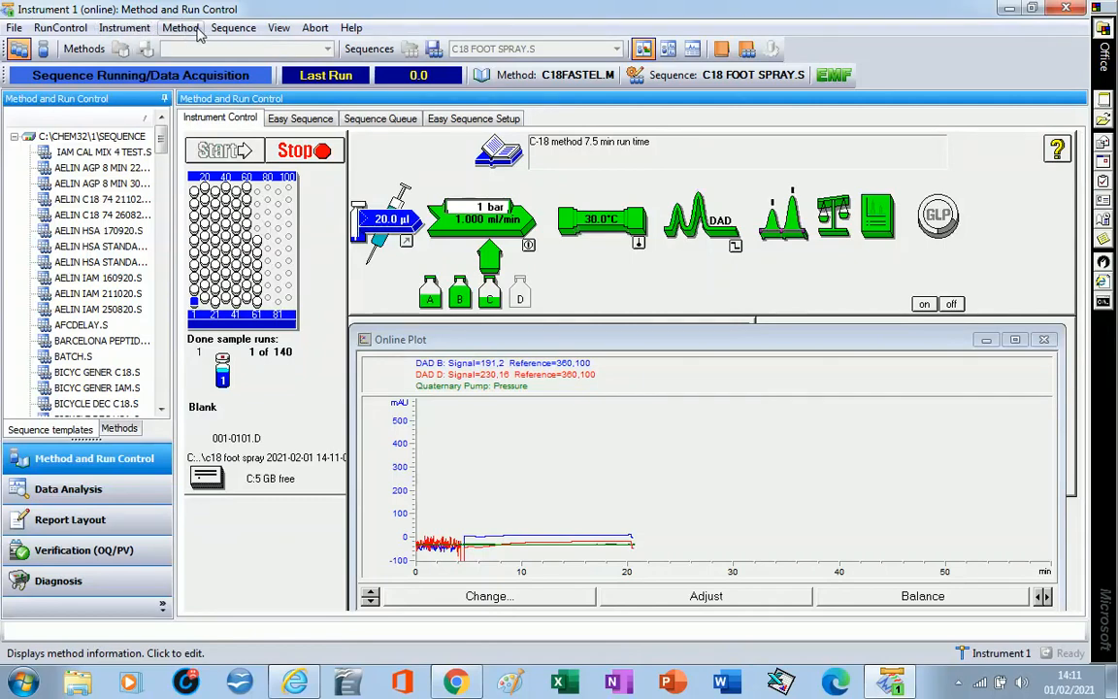
Review the pump's flow, solvent and gradient timetable settings and close the pump setup without changing them.
click(124, 28)
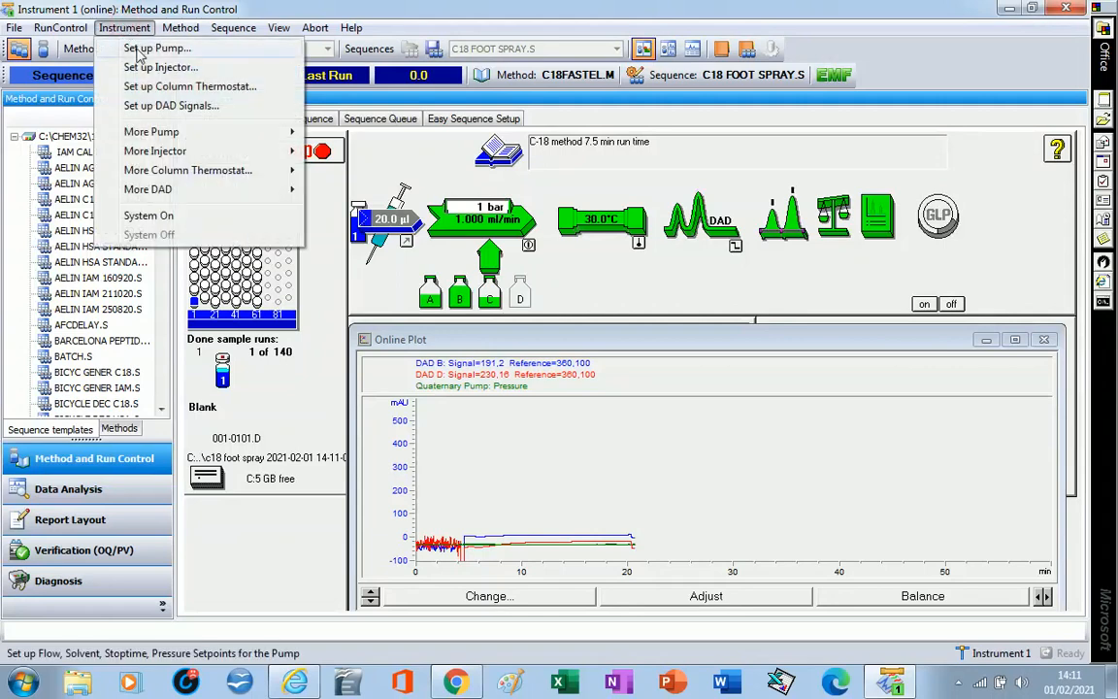
click(141, 47)
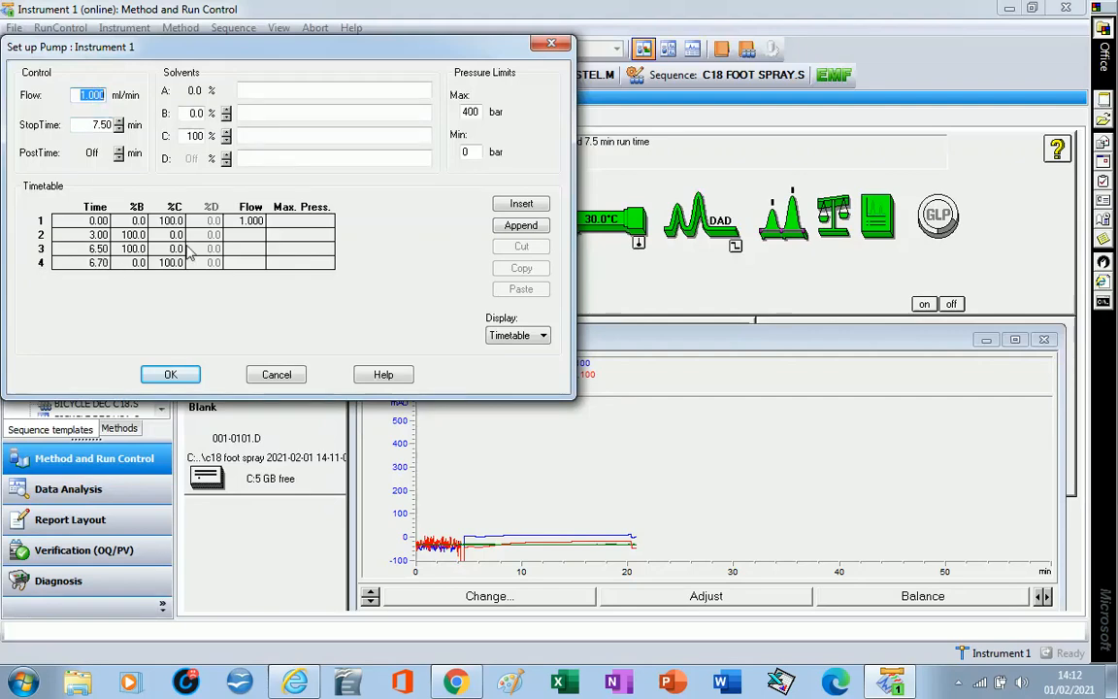
click(173, 379)
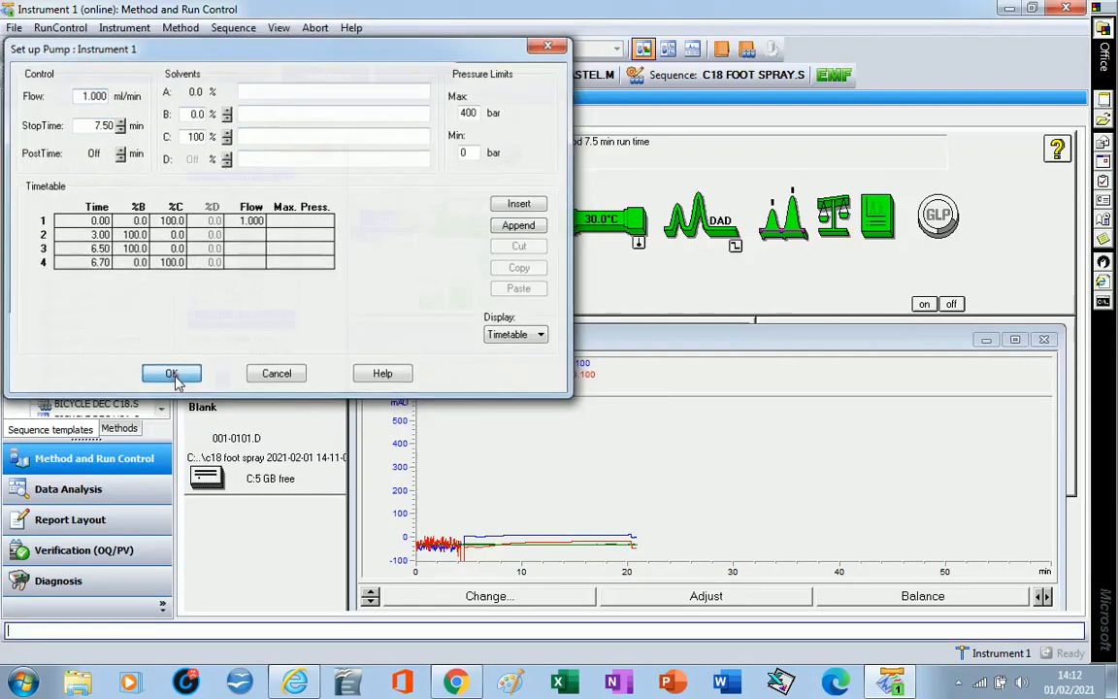
Set the pump's seal wash to Single Wash with a duration of 1.0 min and apply the pump control settings.
click(118, 29)
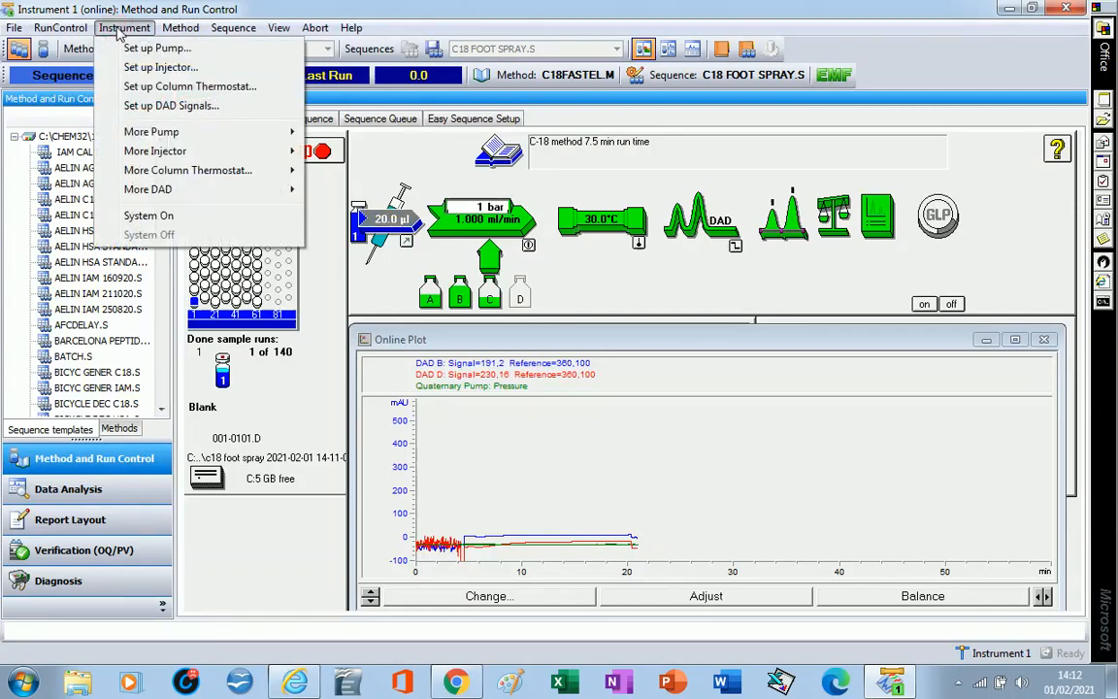
mouse_move(145, 137)
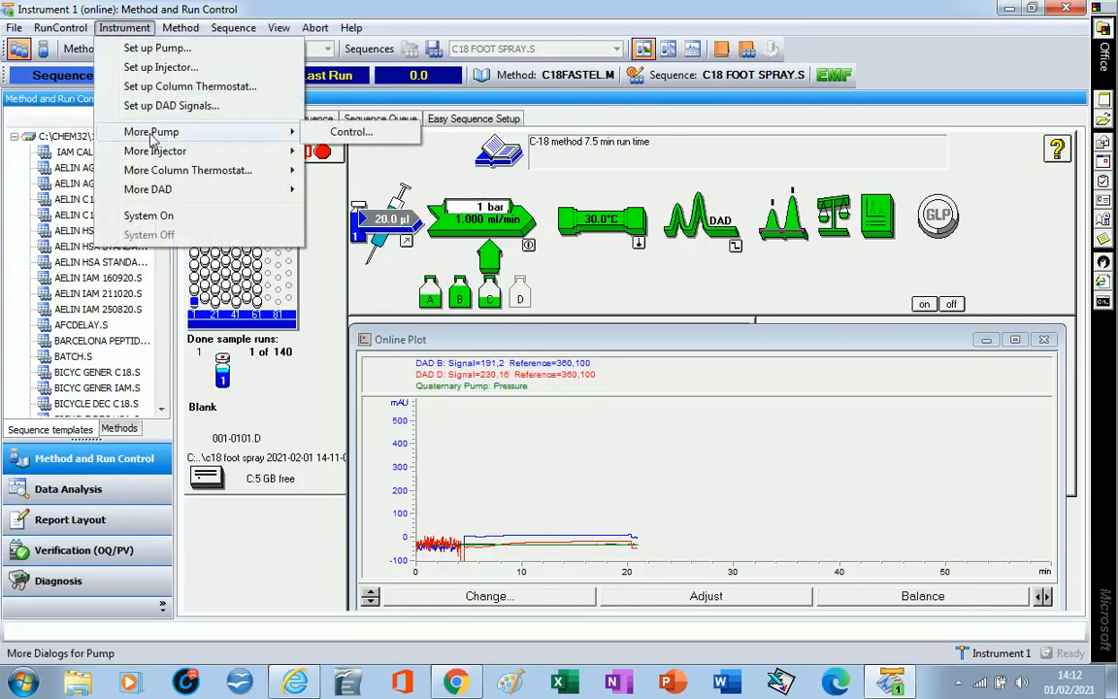
click(342, 131)
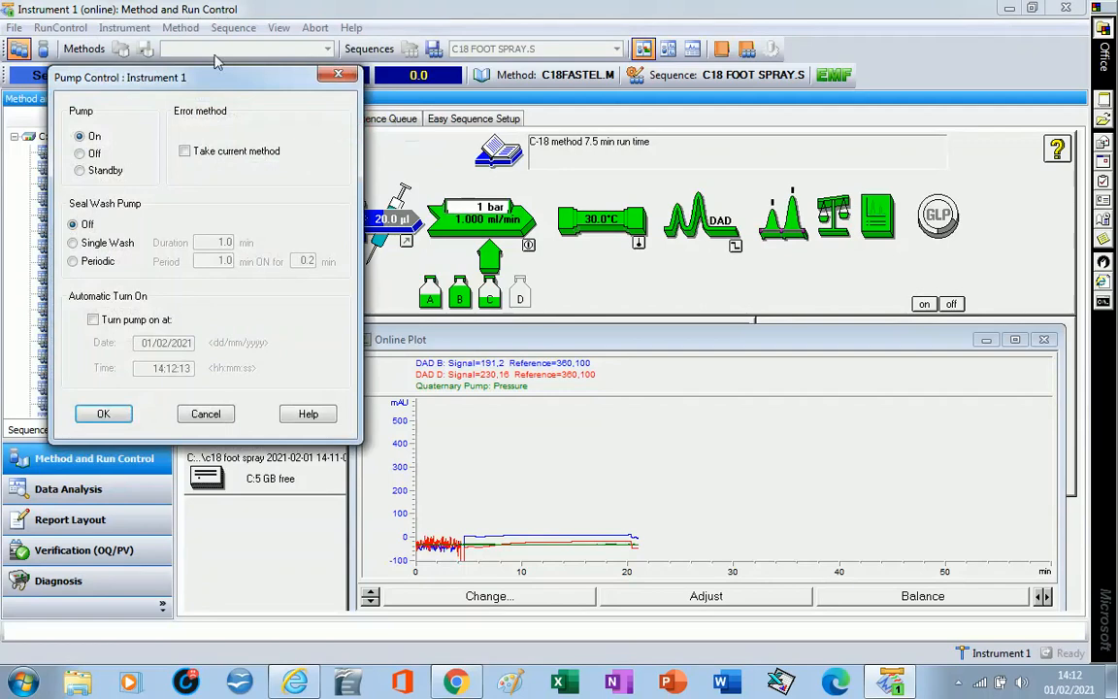
click(74, 244)
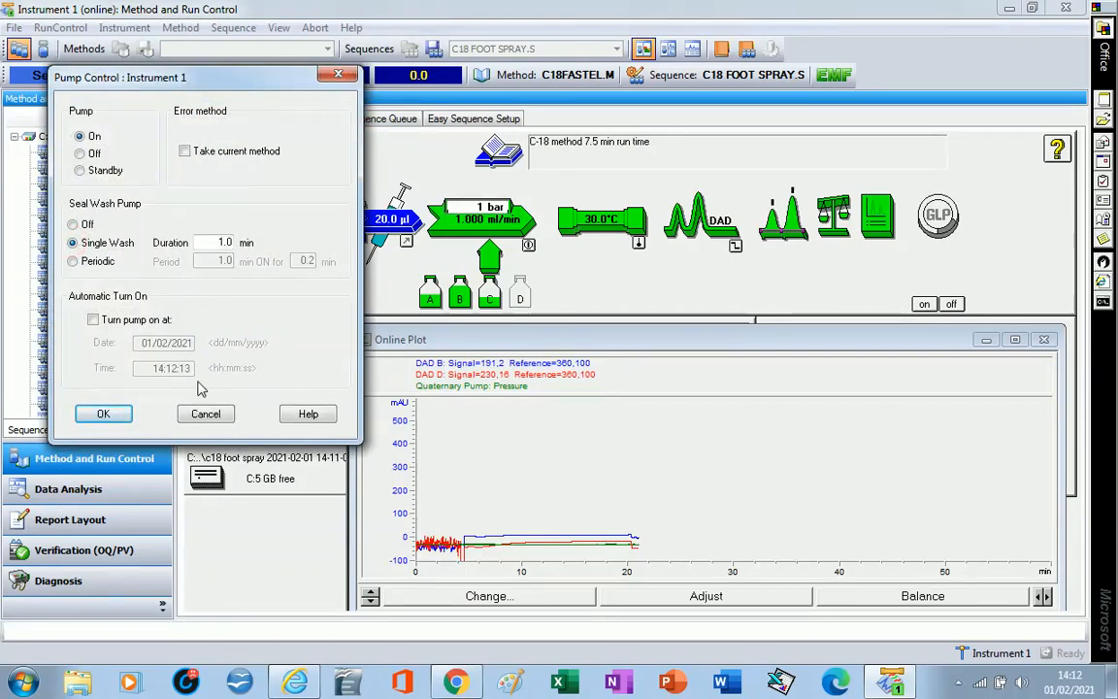
click(103, 417)
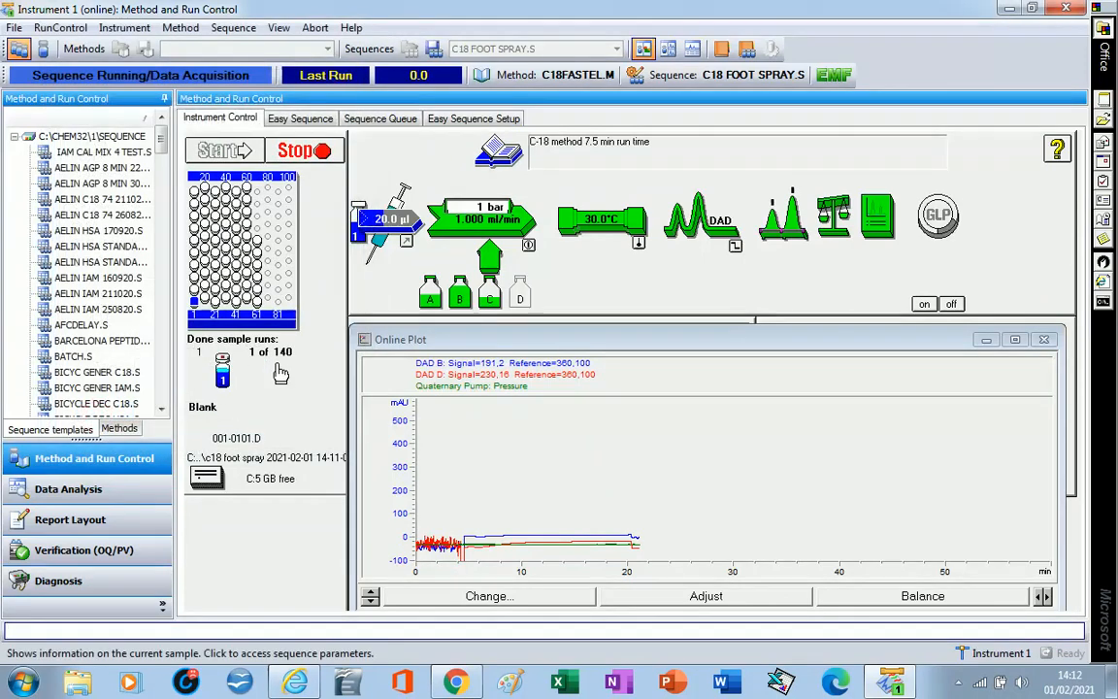